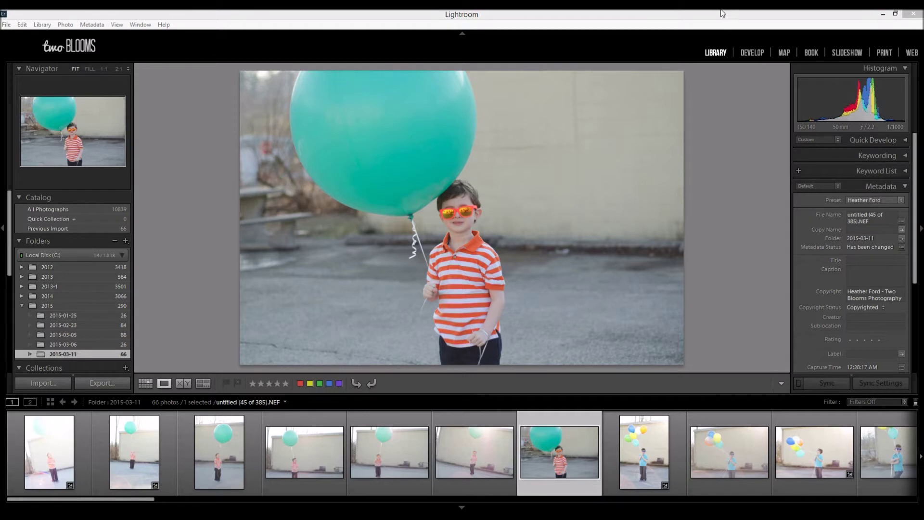
Rename the 2015-03-11 folder to '03-11 Boys Birthday' and save the name
{"action": "left_click", "coordinate": [751, 226]}
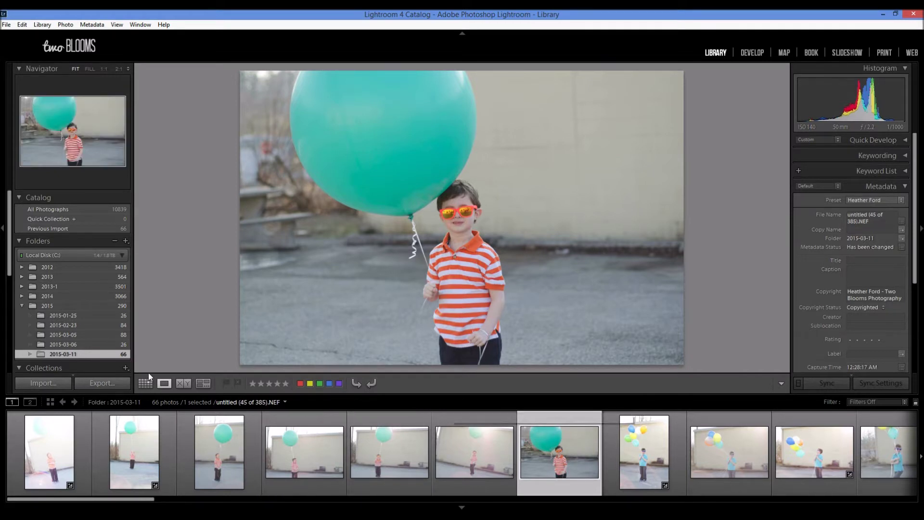
{"action": "right_click", "coordinate": [75, 356]}
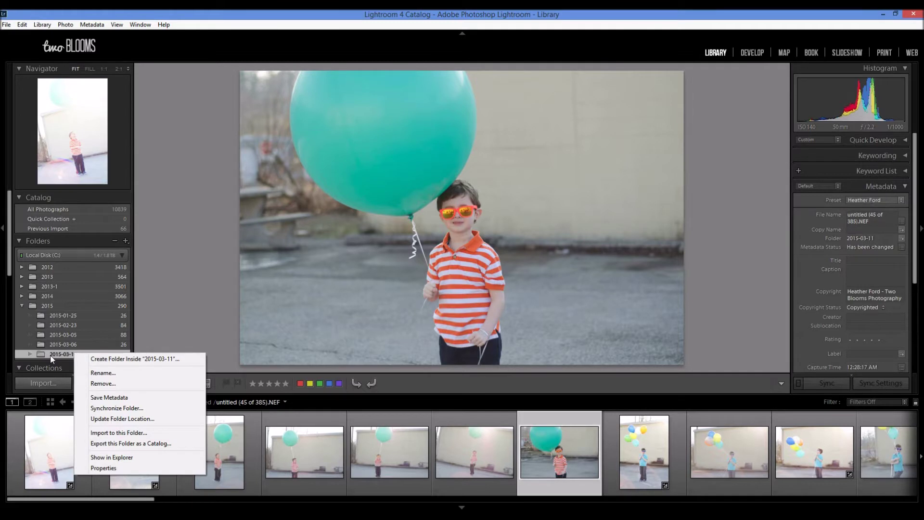
{"action": "left_click", "coordinate": [103, 373]}
{"action": "left_click_drag", "start_coordinate": [422, 249], "coordinate": [365, 251]}
{"action": "key", "text": "BackSpace"}
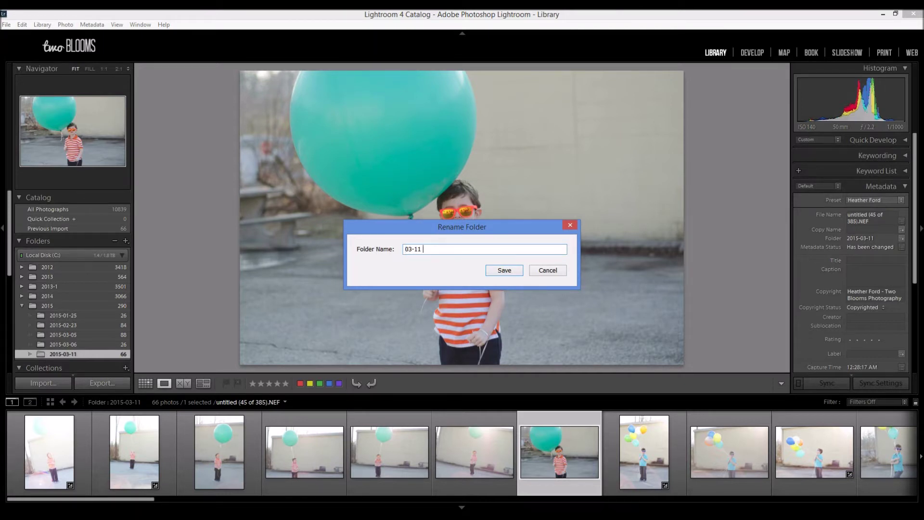
{"action": "type", "text": "Boys Birthday"}
{"action": "left_click", "coordinate": [504, 271]}
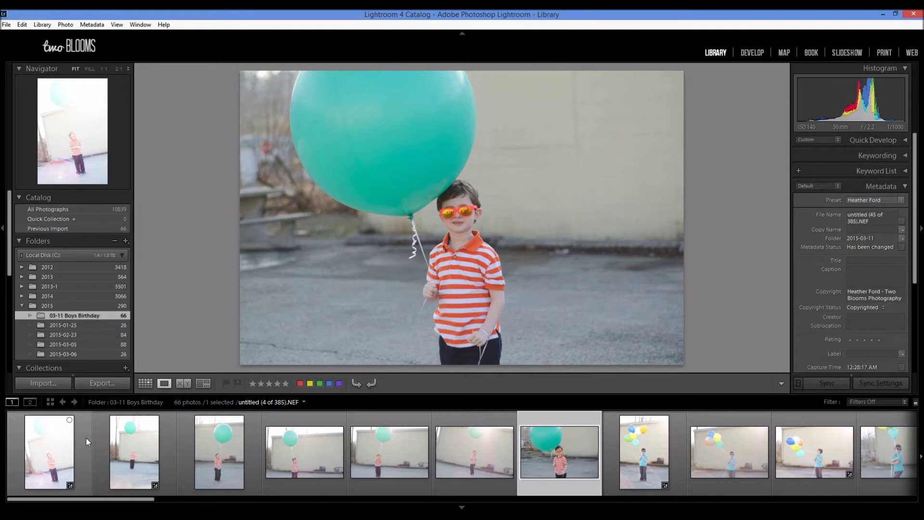
Open the first photo and flag the overexposed balloon portrait as rejected
{"action": "left_click", "coordinate": [85, 420]}
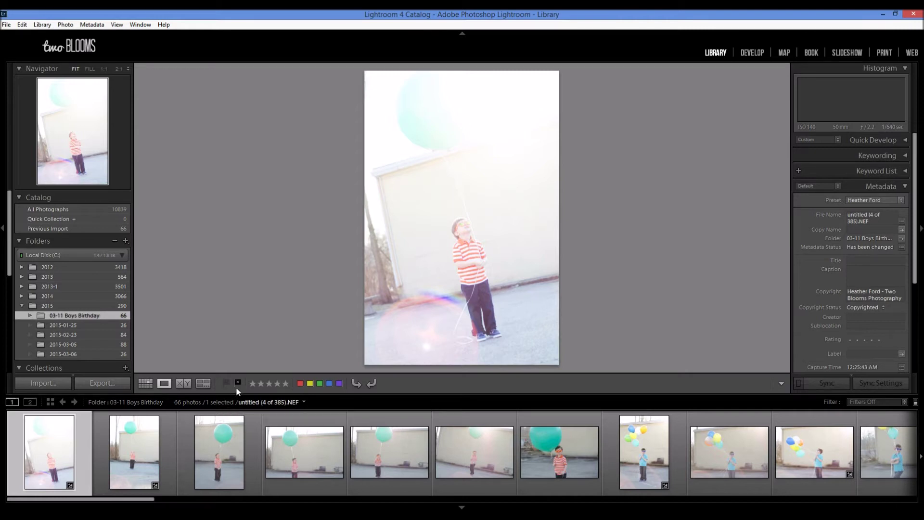
{"action": "left_click", "coordinate": [238, 383]}
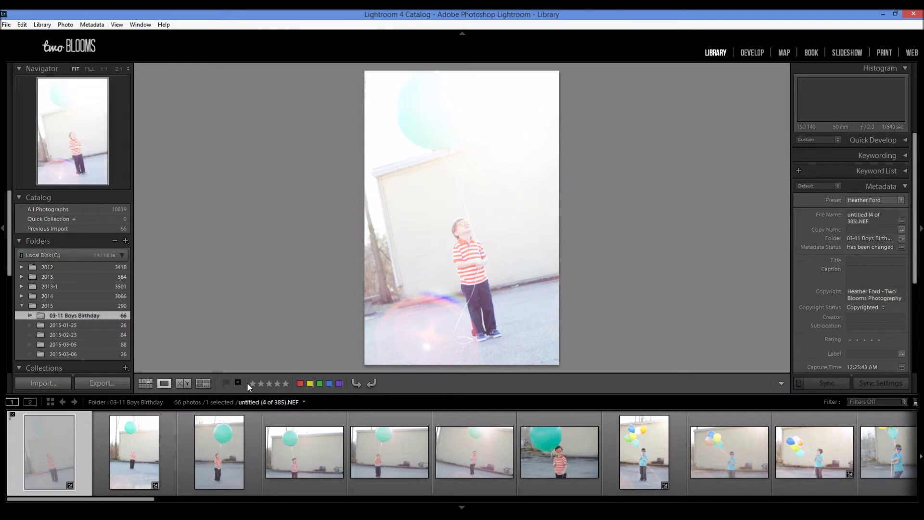
Step forward through the next eight birthday photos to review them
{"action": "key", "text": "Right"}
{"action": "key", "text": "Right"}
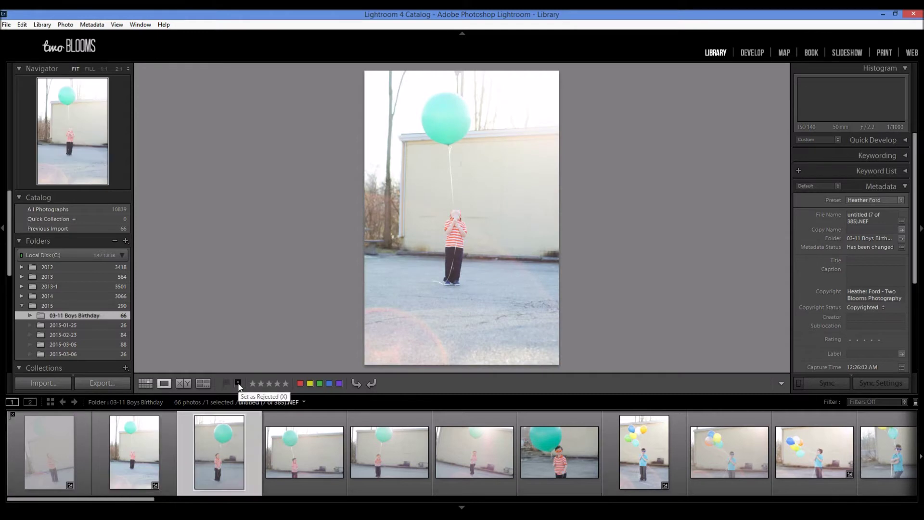
{"action": "key", "text": "Right"}
{"action": "key", "text": "Right"}
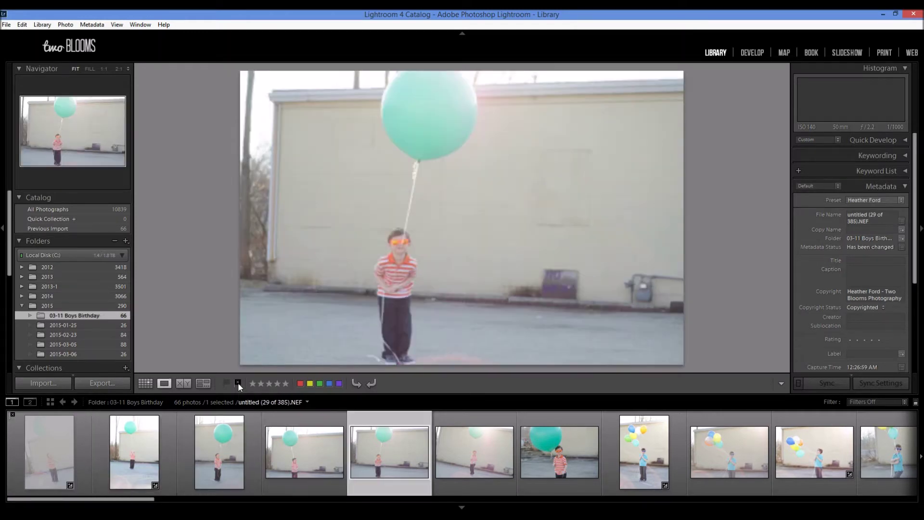
{"action": "key", "text": "Right"}
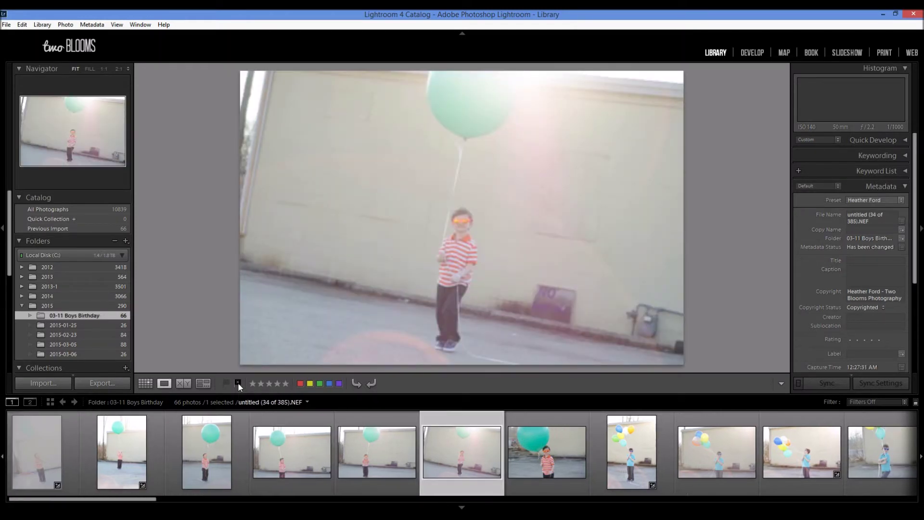
{"action": "key", "text": "Right"}
{"action": "key", "text": "Right"}
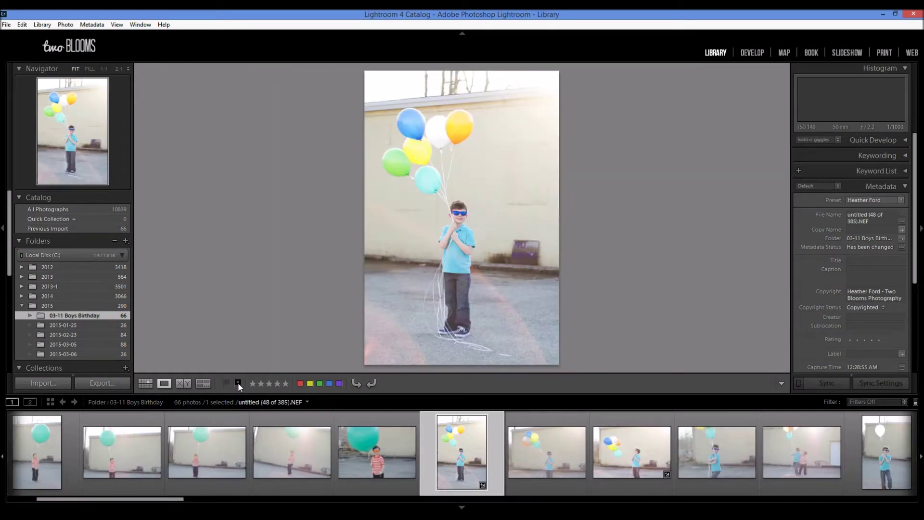
{"action": "key", "text": "Right"}
{"action": "key", "text": "Right"}
{"action": "key", "text": "Right"}
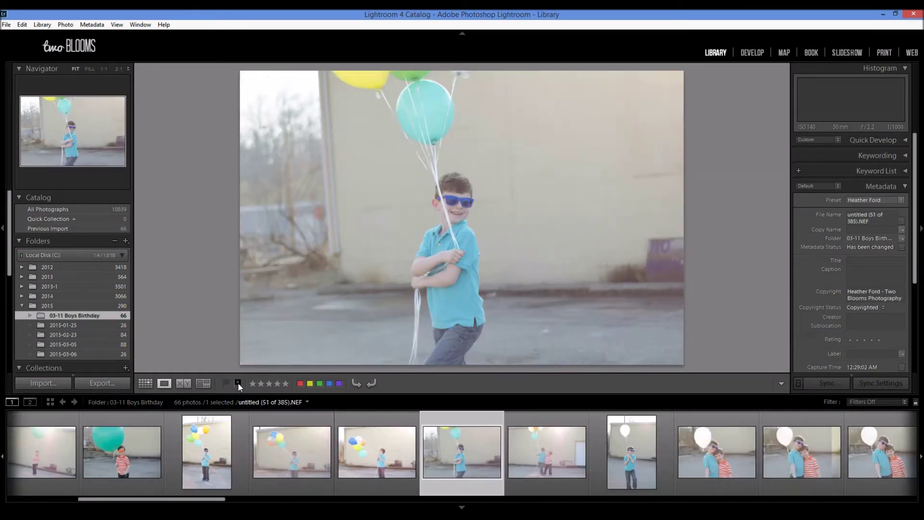
{"action": "key", "text": "Right"}
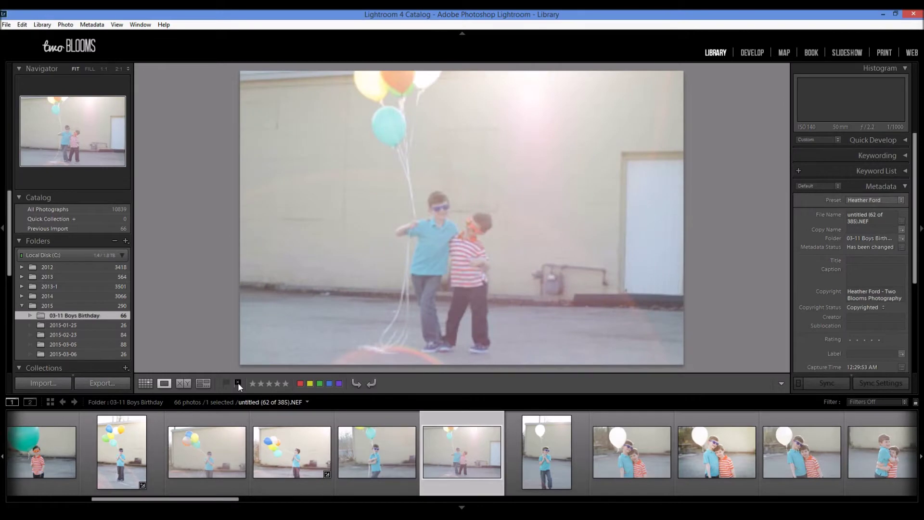
{"action": "key", "text": "Right"}
{"action": "key", "text": "Right"}
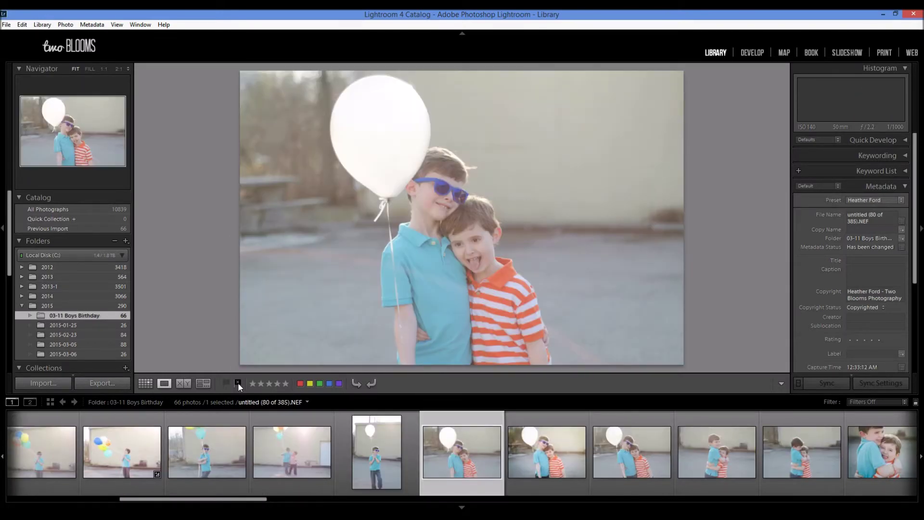
{"action": "key", "text": "Right"}
{"action": "key", "text": "Right"}
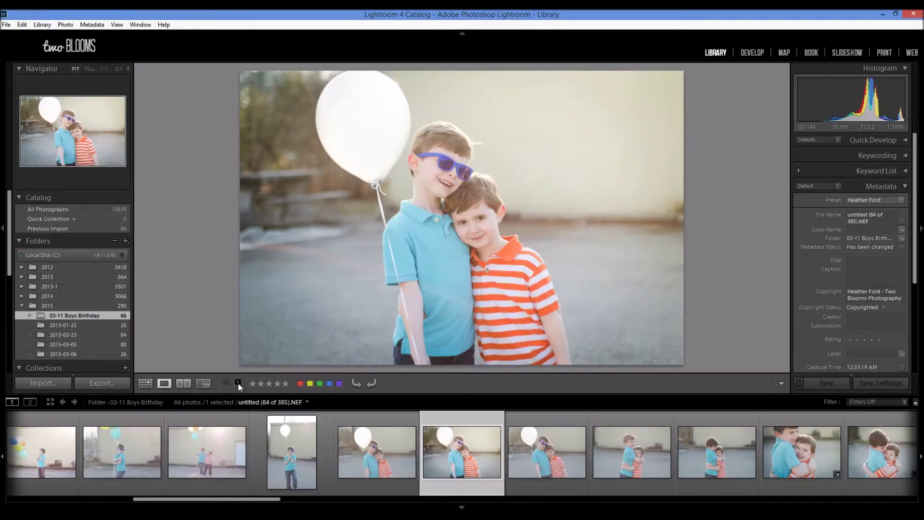
Flag the two boys with the white balloon photo as rejected
{"action": "left_click", "coordinate": [237, 382]}
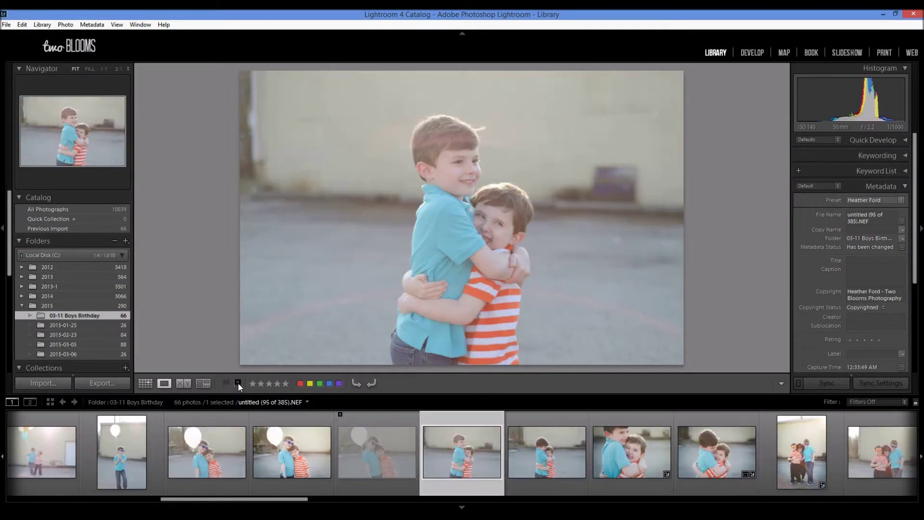
{"action": "scroll", "coordinate": [464, 444], "scroll_direction": "down", "scroll_amount": 10}
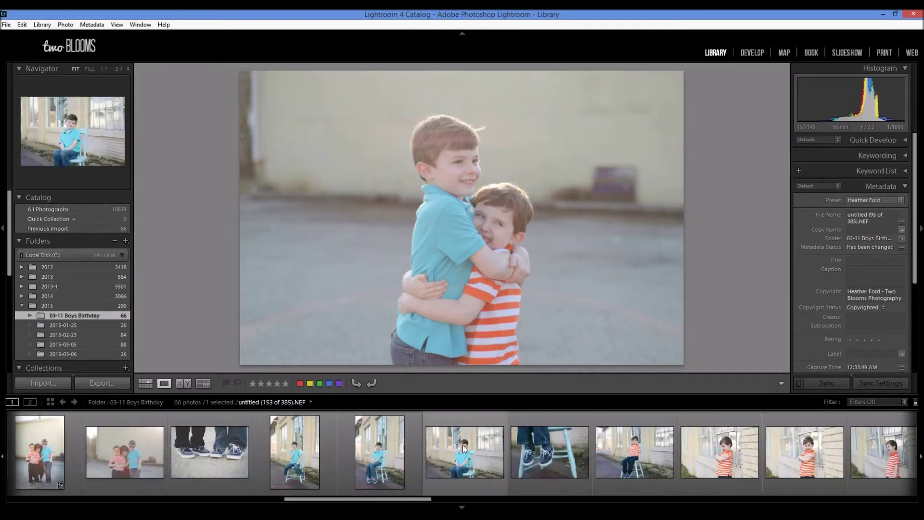
{"action": "scroll", "coordinate": [629, 443], "scroll_direction": "down", "scroll_amount": 20}
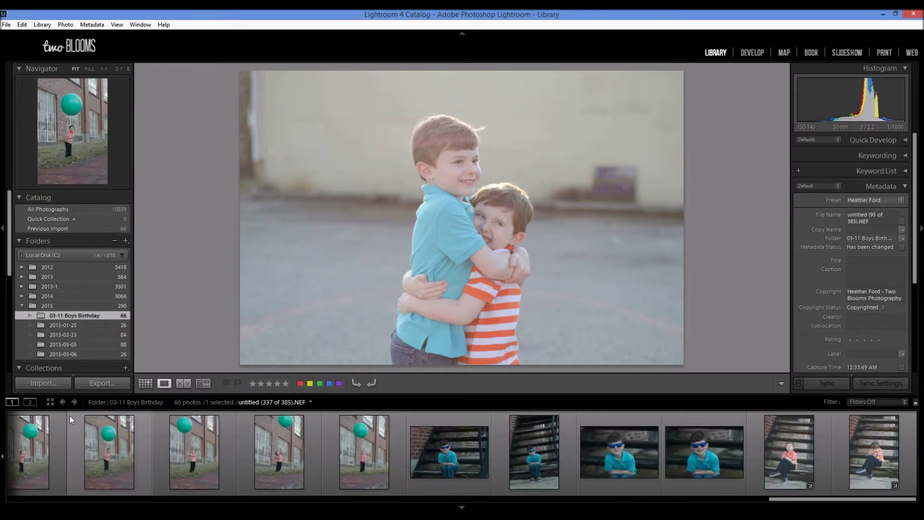
{"action": "scroll", "coordinate": [648, 473], "scroll_direction": "up", "scroll_amount": 10}
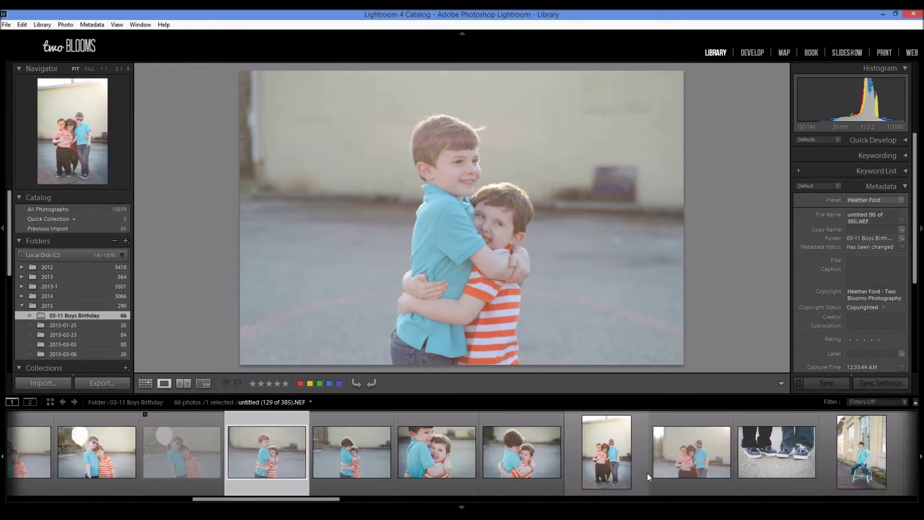
{"action": "scroll", "coordinate": [647, 472], "scroll_direction": "up", "scroll_amount": 5}
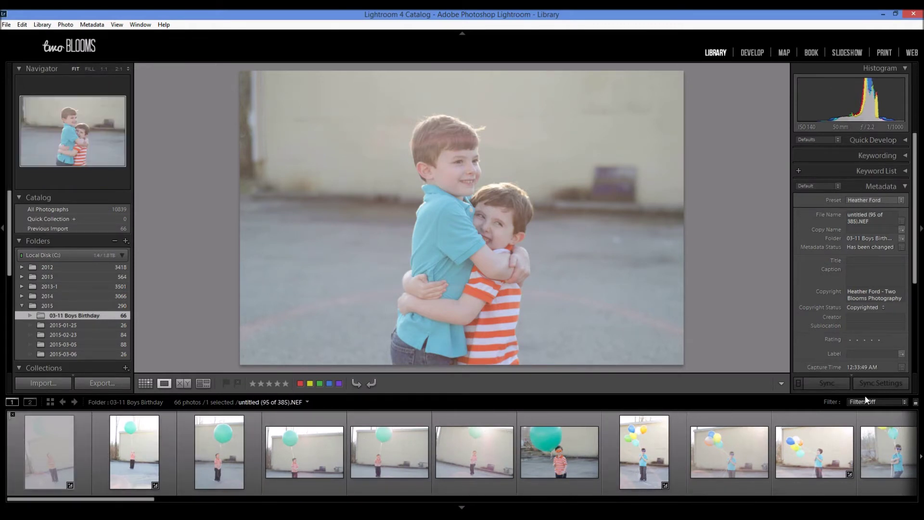
Filter the filmstrip to show only the flagged, rejected photos
{"action": "left_click", "coordinate": [906, 403]}
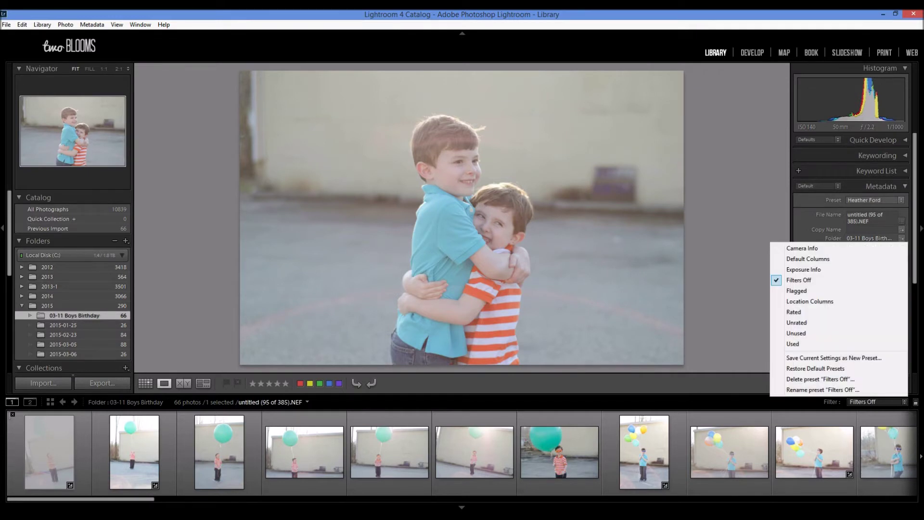
{"action": "left_click", "coordinate": [810, 291]}
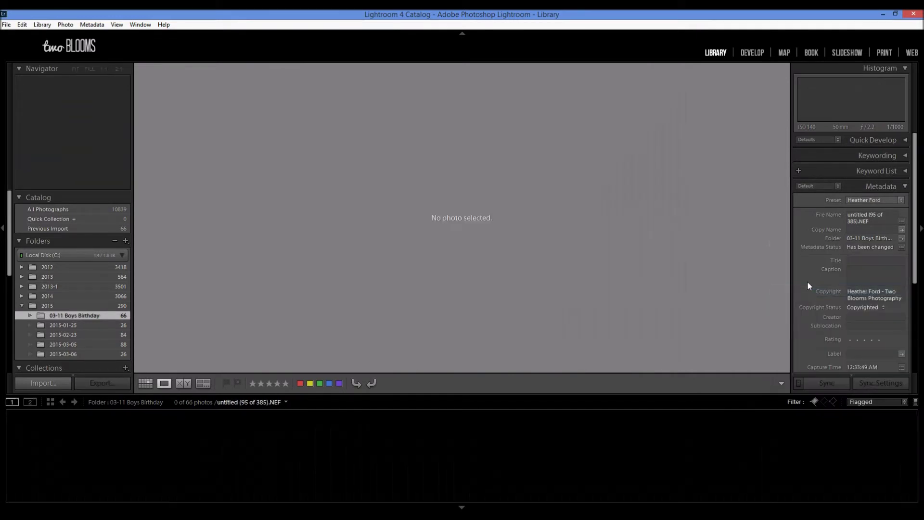
{"action": "left_click", "coordinate": [833, 403]}
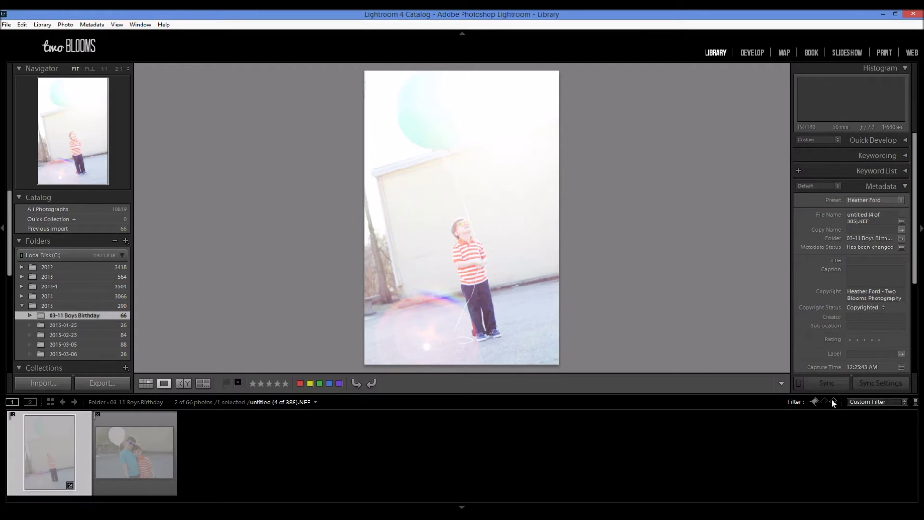
Select both rejected photos and delete them from disk
{"action": "key", "text": "ctrl+a"}
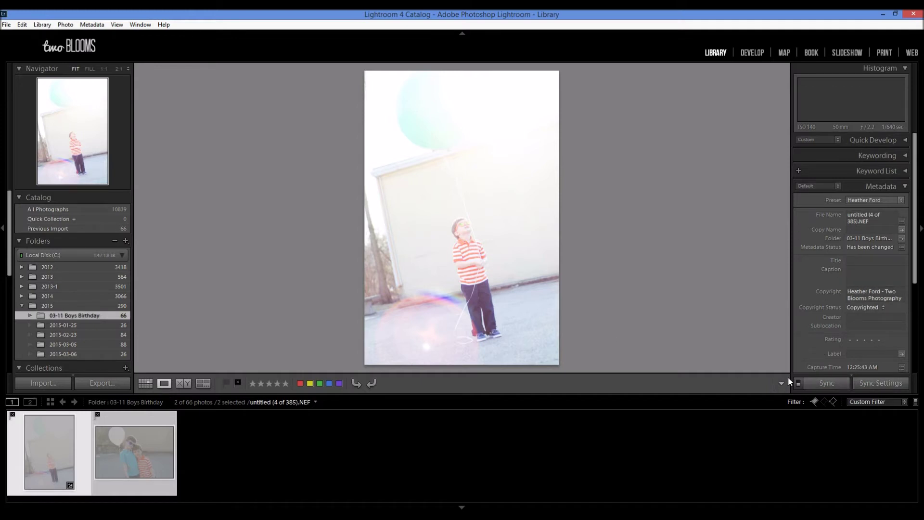
{"action": "key", "text": "ctrl+BackSpace"}
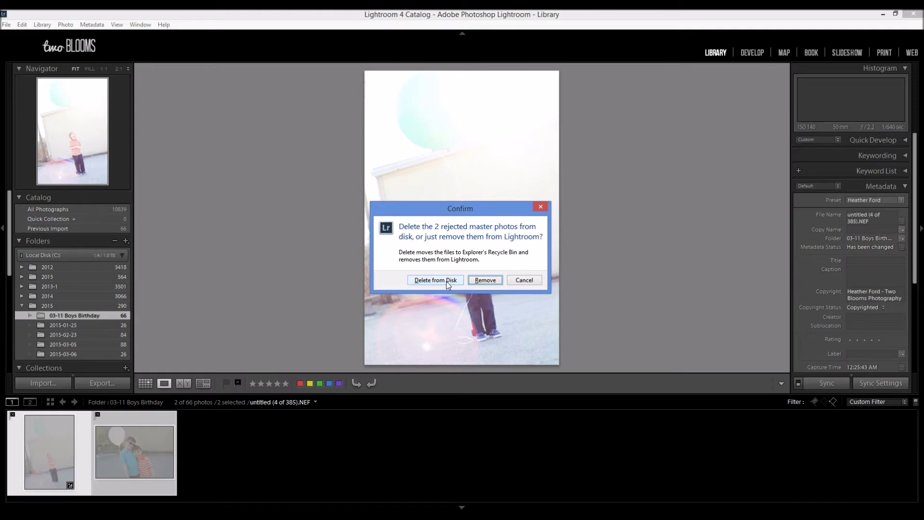
{"action": "left_click", "coordinate": [435, 281]}
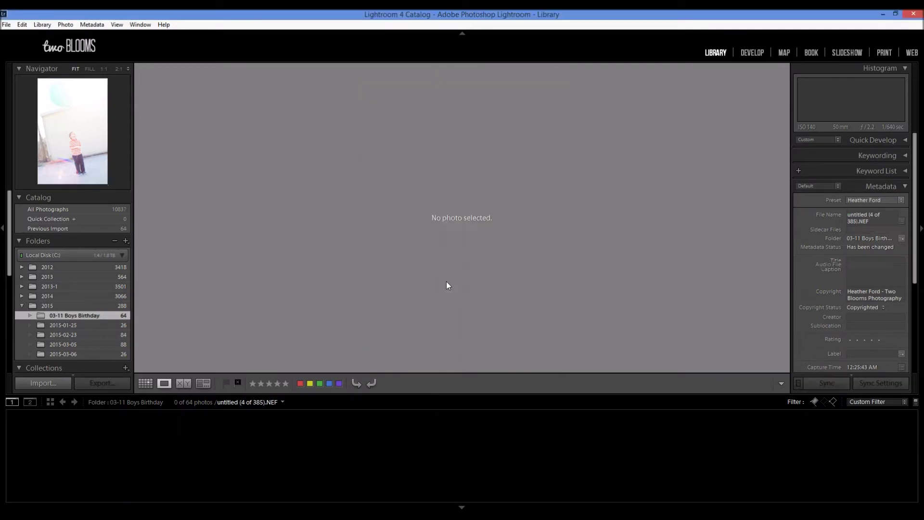
Turn the filmstrip filter off to show all photos and edit the teal-balloon photo in Develop
{"action": "left_click", "coordinate": [903, 402]}
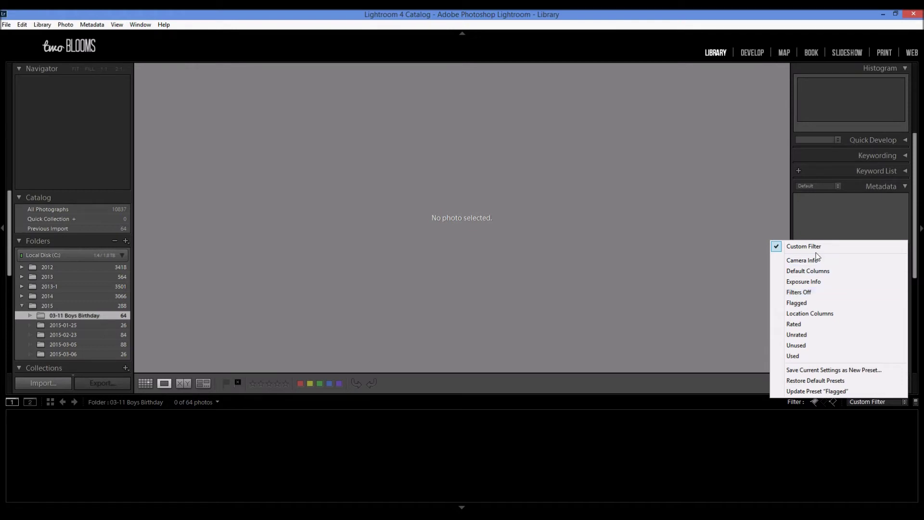
{"action": "left_click", "coordinate": [814, 295]}
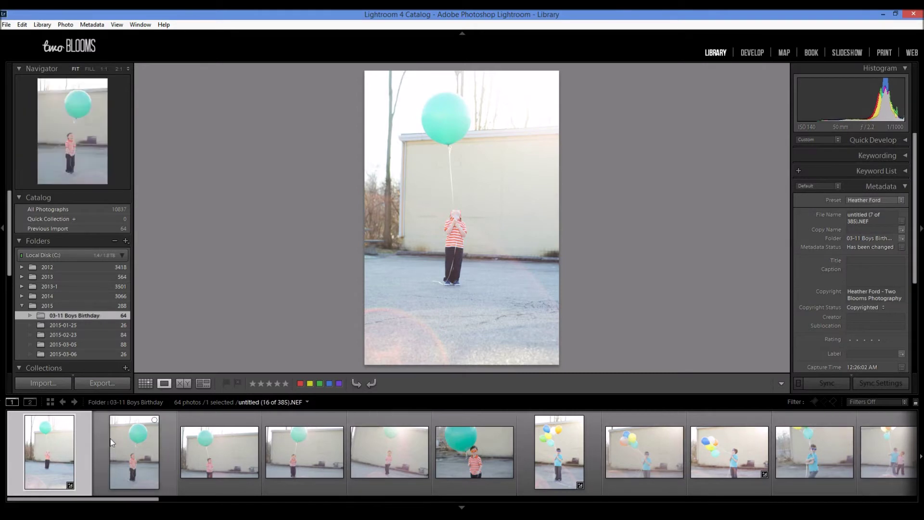
{"action": "left_click", "coordinate": [760, 58]}
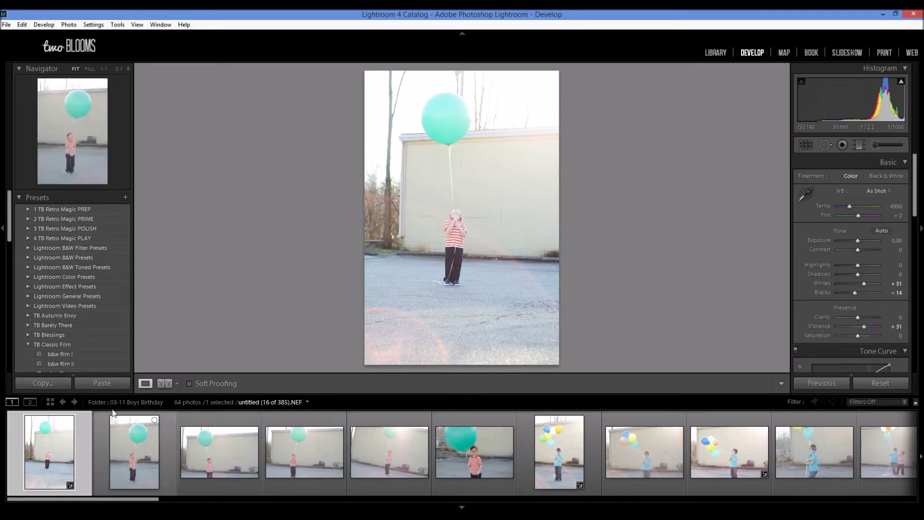
Apply TB Luxe Matte's kicks n' giggles preset and view it side-by-side Before/After
{"action": "left_click", "coordinate": [27, 344]}
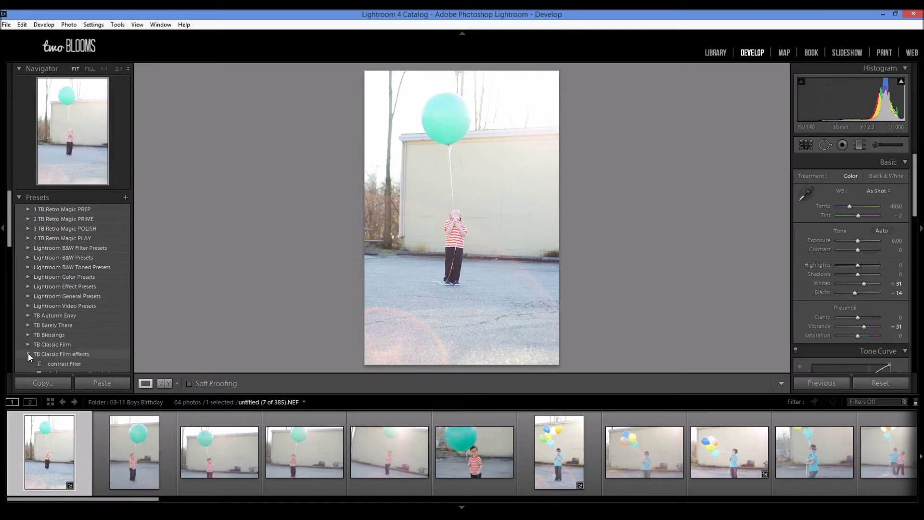
{"action": "scroll", "coordinate": [27, 340], "scroll_direction": "down", "scroll_amount": 4}
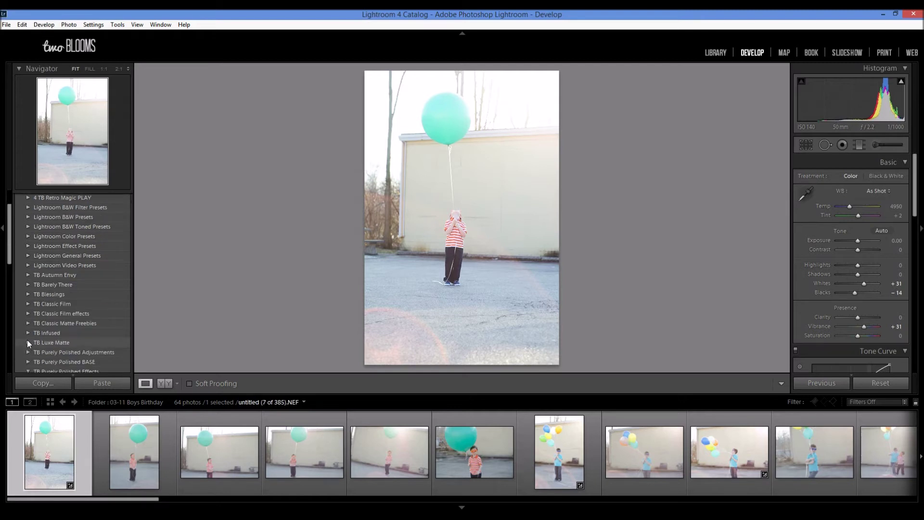
{"action": "left_click", "coordinate": [28, 331]}
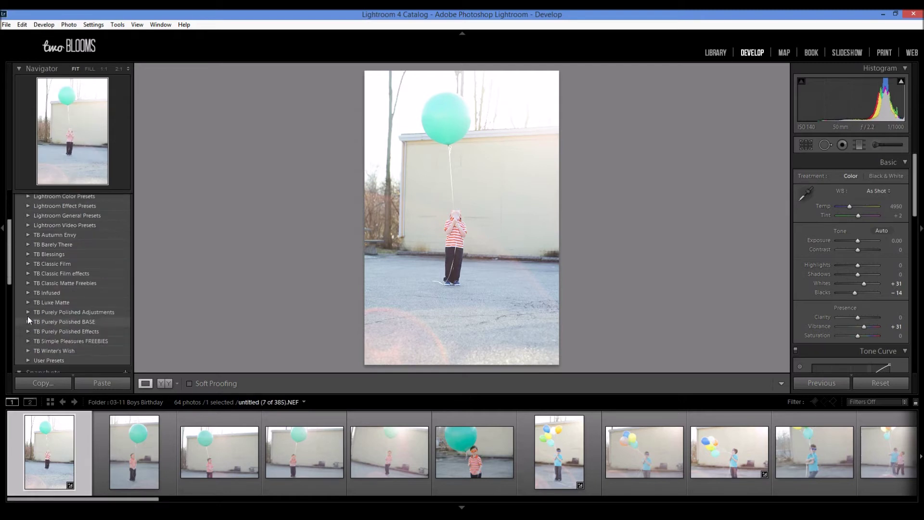
{"action": "left_click", "coordinate": [27, 302]}
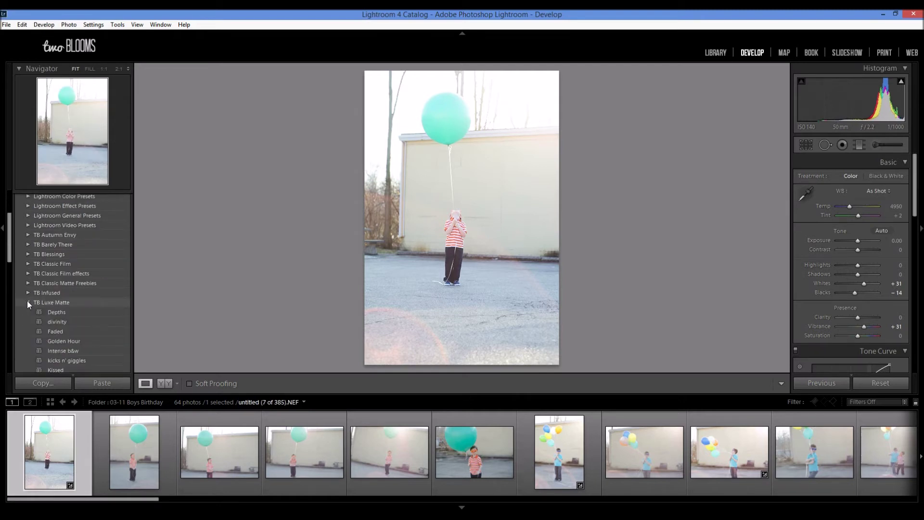
{"action": "left_click", "coordinate": [71, 361]}
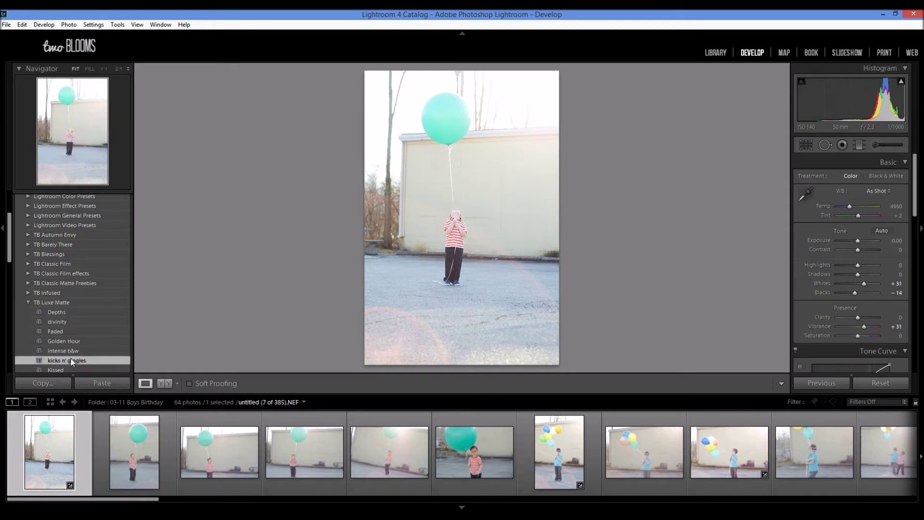
{"action": "left_click", "coordinate": [165, 383]}
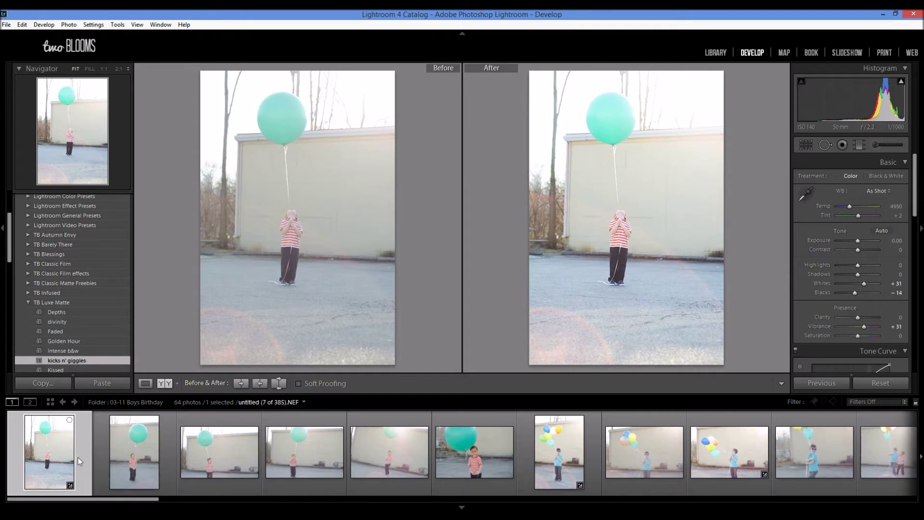
Back in single-photo view, darken Blacks to -36 and lower Exposure to -0.12
{"action": "left_click", "coordinate": [145, 384]}
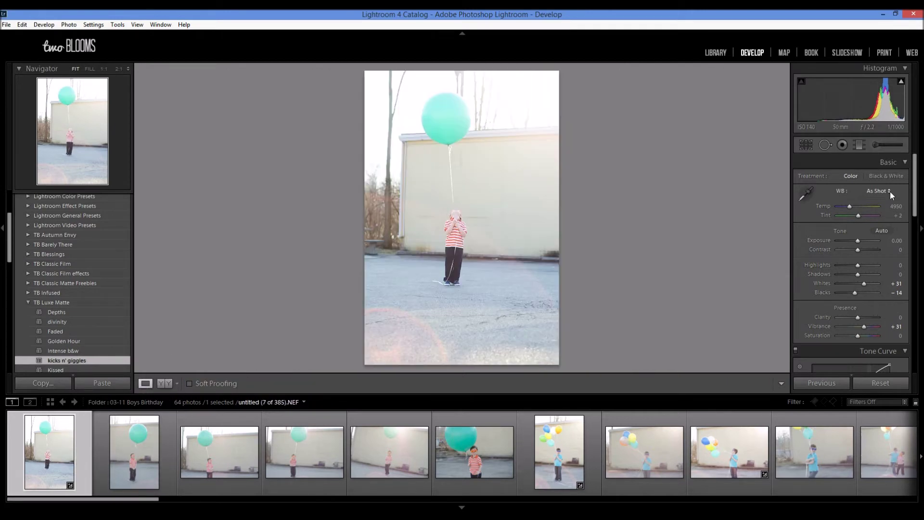
{"action": "left_click_drag", "start_coordinate": [858, 294], "coordinate": [866, 284]}
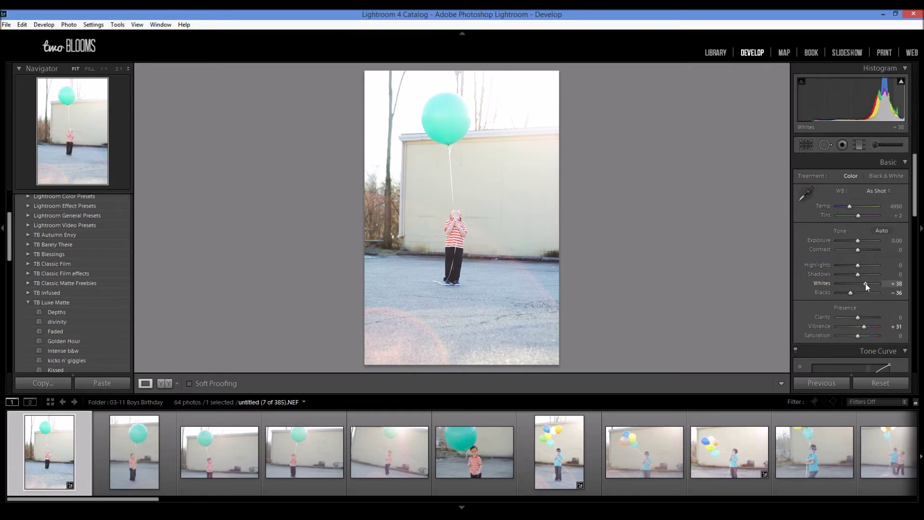
{"action": "left_click_drag", "start_coordinate": [858, 241], "coordinate": [857, 241]}
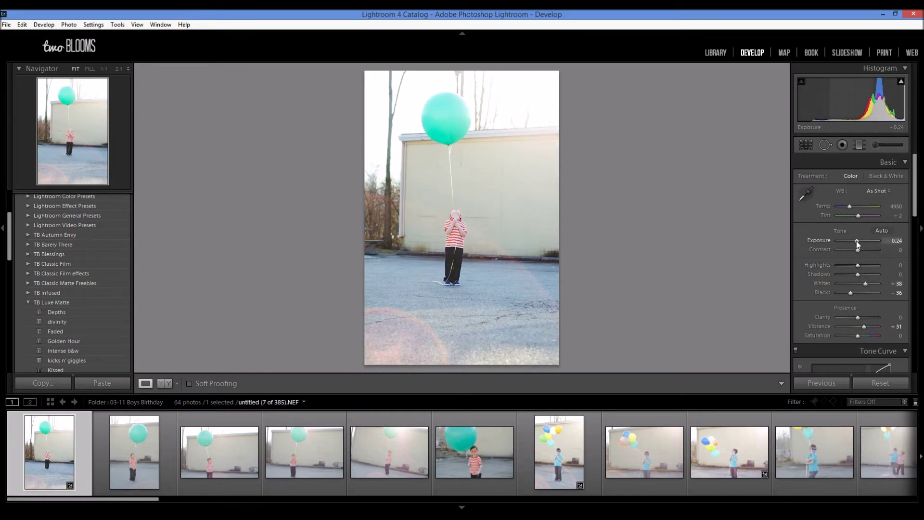
{"action": "double_click", "coordinate": [857, 241]}
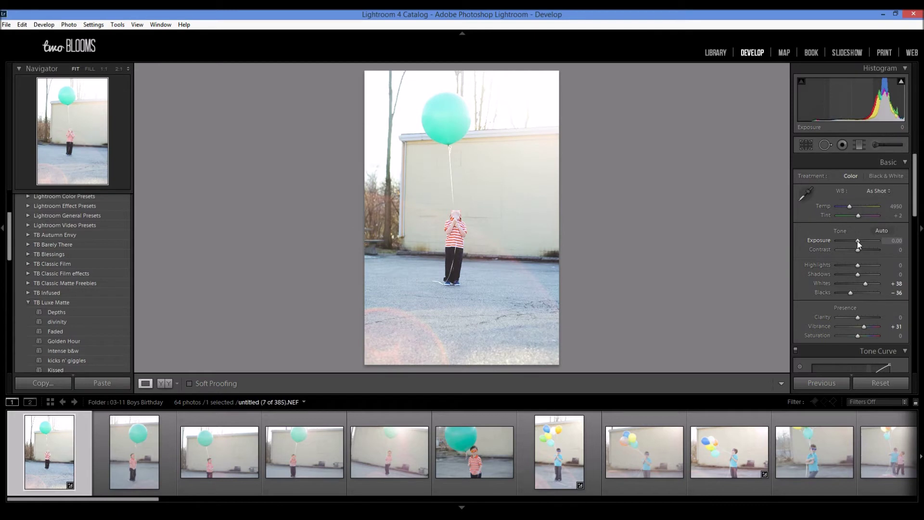
{"action": "left_click_drag", "start_coordinate": [857, 241], "coordinate": [857, 241]}
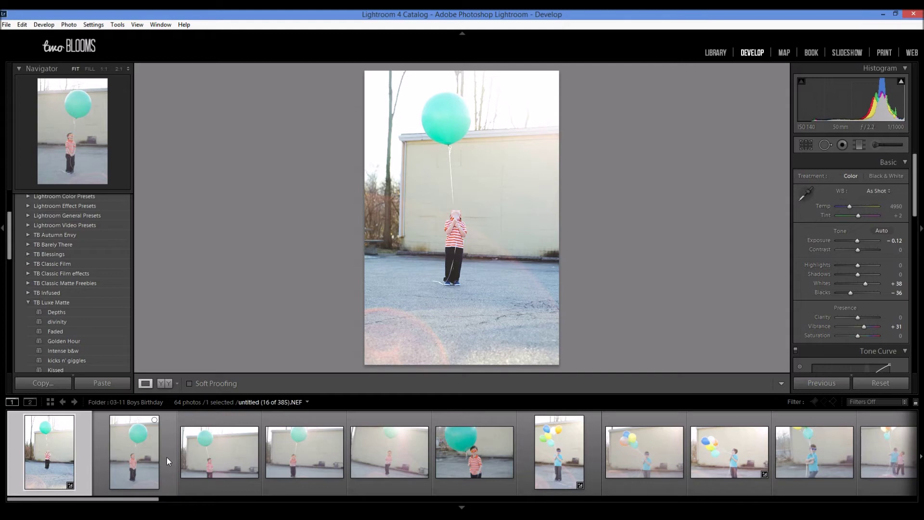
Add filmstrip photos 2 through 5 to the selection alongside the first balloon photo
{"action": "left_click", "coordinate": [166, 460], "text": "ctrl"}
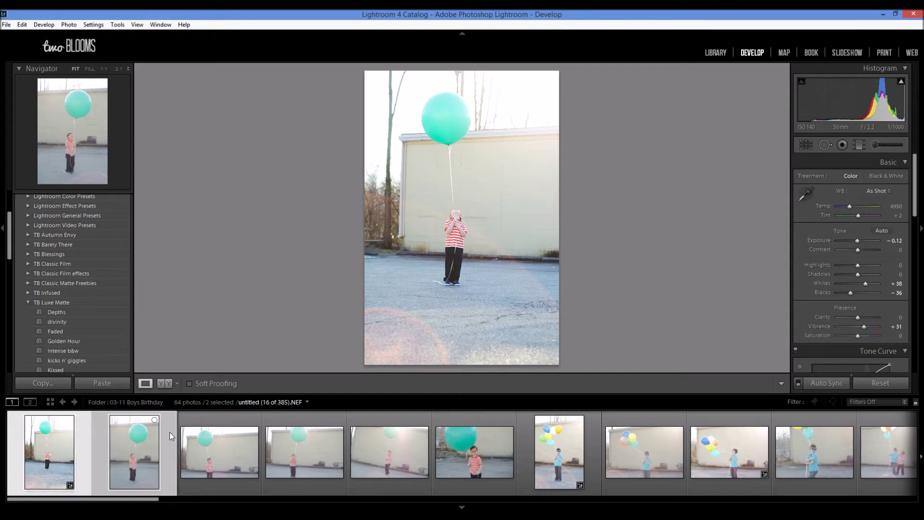
{"action": "left_click", "coordinate": [204, 491], "text": "ctrl"}
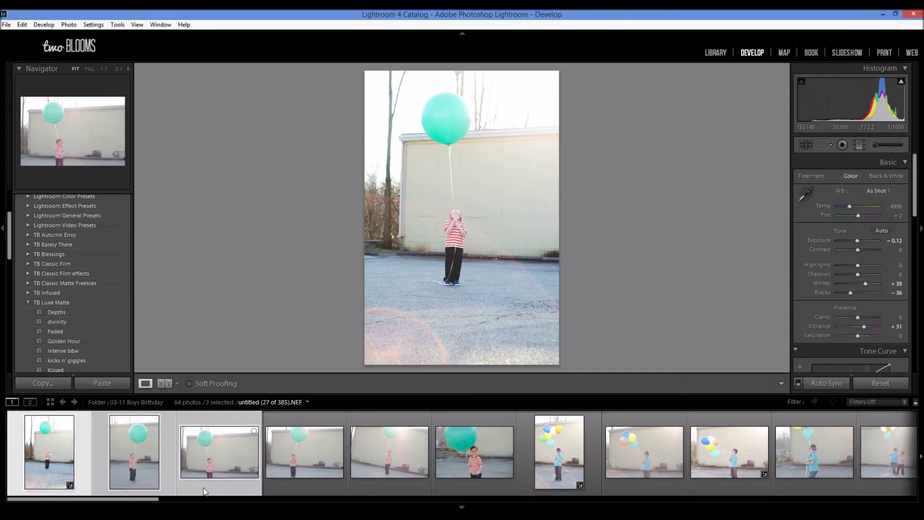
{"action": "left_click", "coordinate": [274, 484], "text": "ctrl"}
{"action": "left_click", "coordinate": [389, 483], "text": "ctrl"}
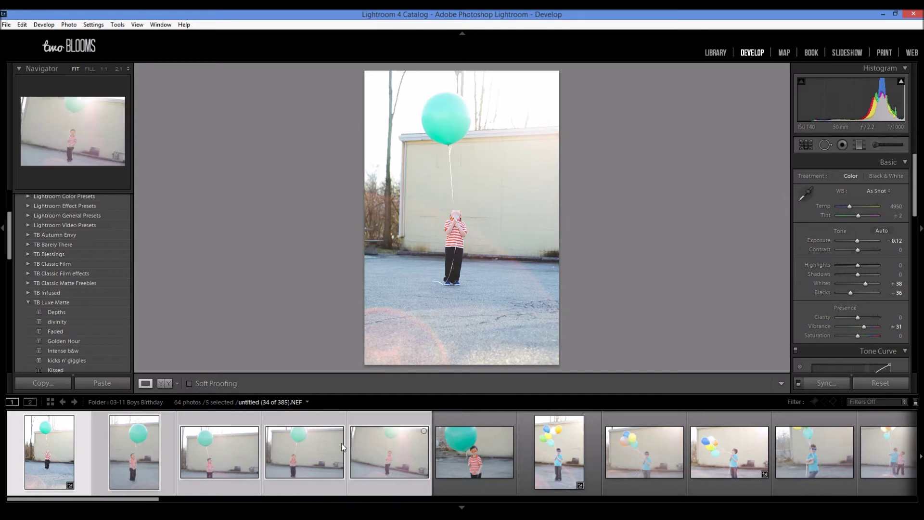
Try a sync limited to Exposure, white/black clipping and tone curve, then cancel it
{"action": "left_click", "coordinate": [826, 386]}
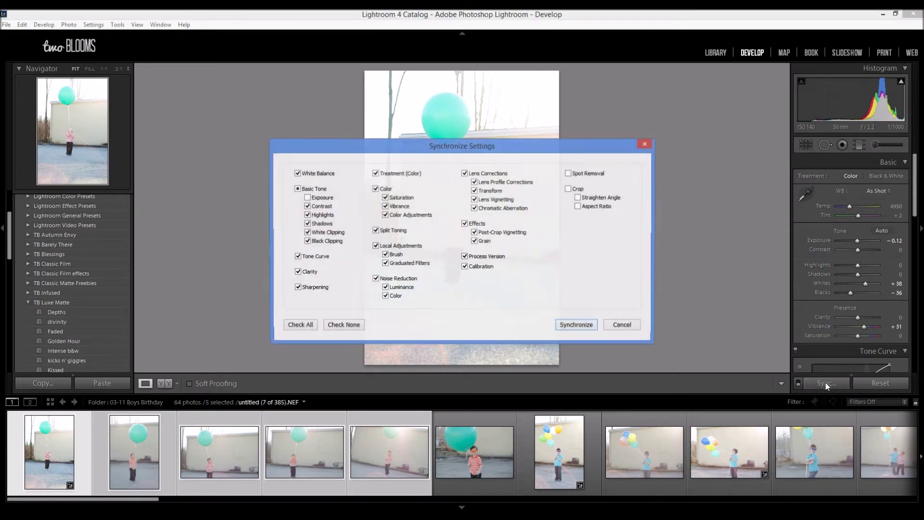
{"action": "left_click_drag", "start_coordinate": [571, 143], "coordinate": [780, 103]}
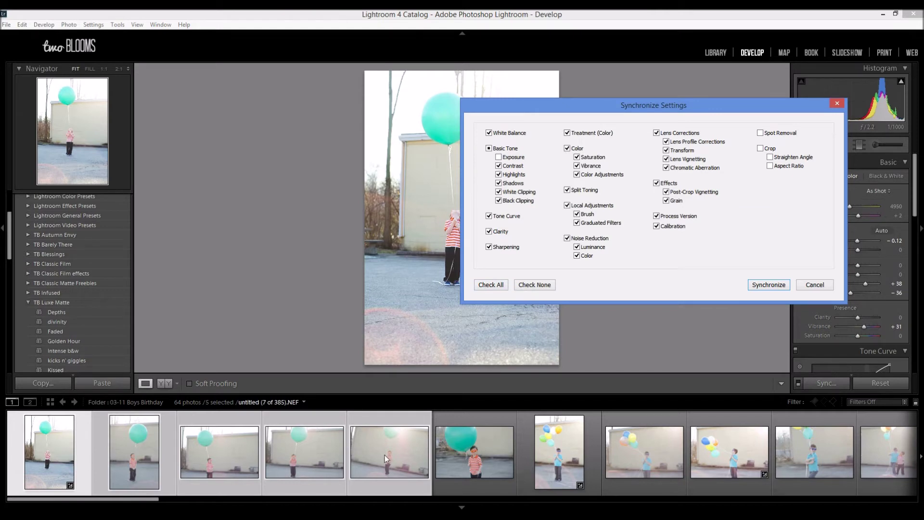
{"action": "left_click", "coordinate": [537, 285]}
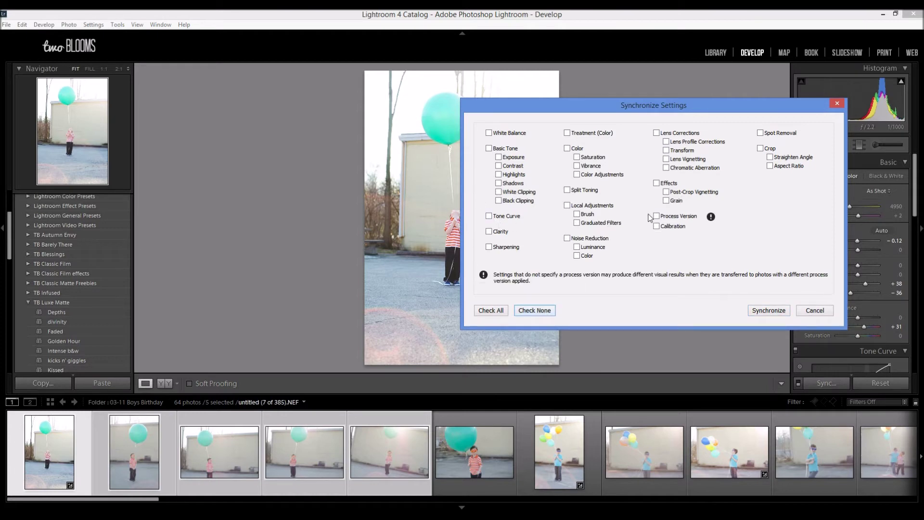
{"action": "left_click", "coordinate": [499, 157]}
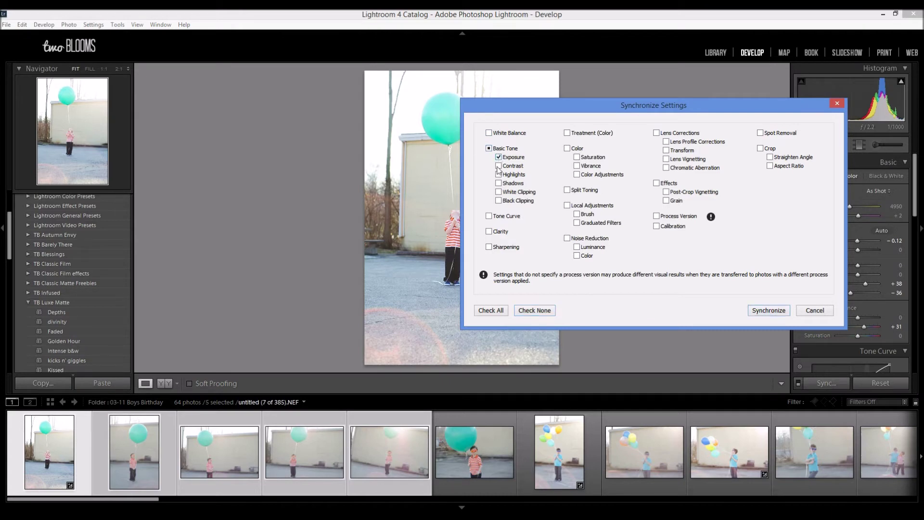
{"action": "left_click", "coordinate": [498, 192]}
{"action": "left_click", "coordinate": [499, 201]}
{"action": "left_click", "coordinate": [490, 217]}
{"action": "left_click", "coordinate": [815, 311]}
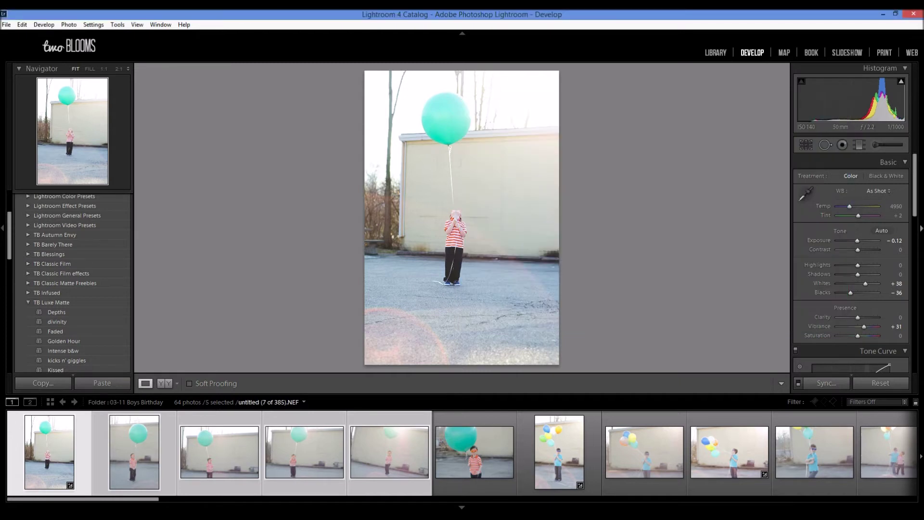
Set Sharpening to 93 and synchronize, excluding Lens Corrections, Effects and Calibration
{"action": "left_click_drag", "start_coordinate": [919, 212], "coordinate": [920, 316]}
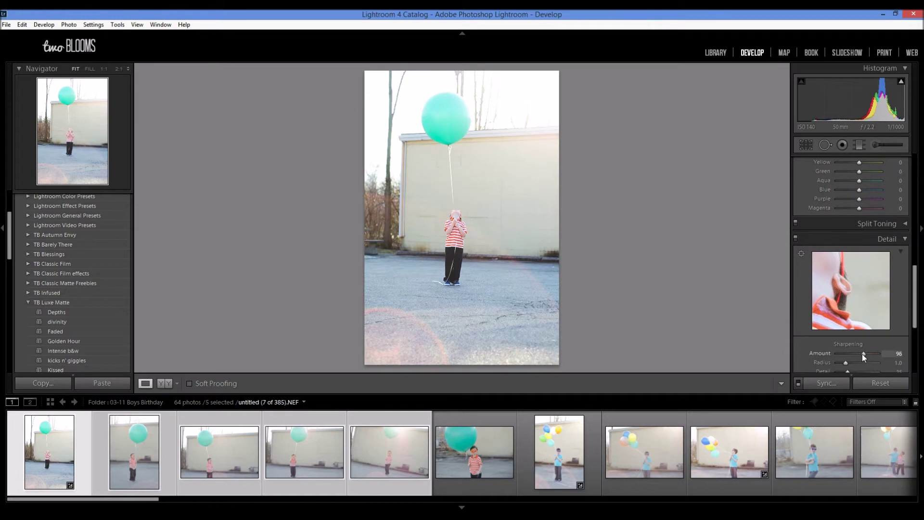
{"action": "left_click_drag", "start_coordinate": [863, 354], "coordinate": [861, 354]}
{"action": "scroll", "coordinate": [914, 322], "scroll_direction": "up", "scroll_amount": 10}
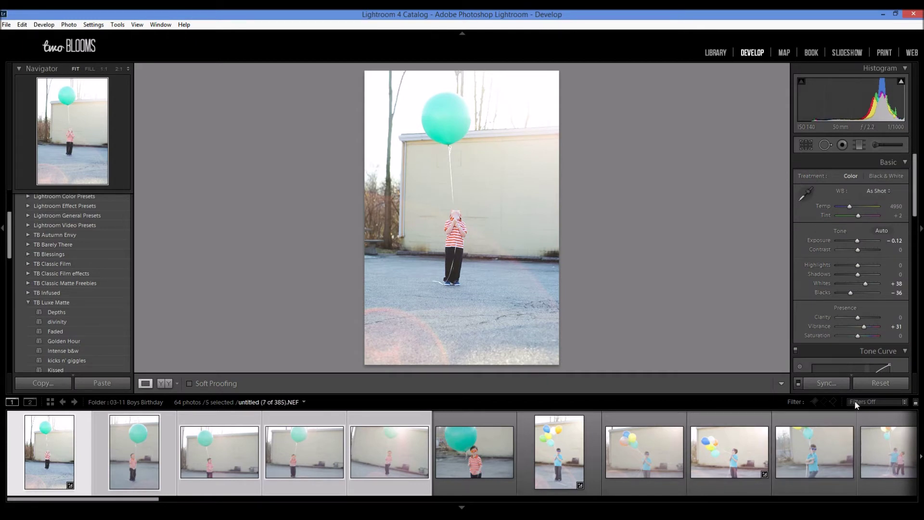
{"action": "left_click", "coordinate": [837, 386]}
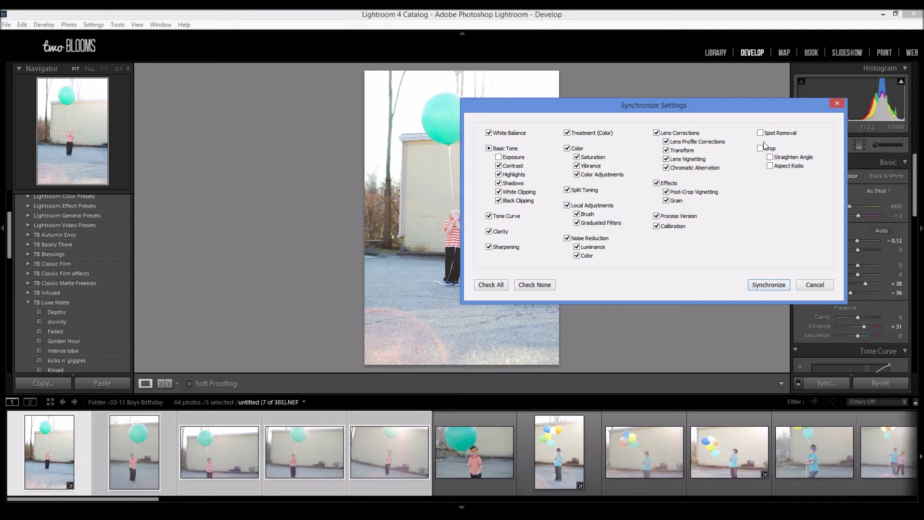
{"action": "left_click", "coordinate": [657, 133]}
{"action": "left_click", "coordinate": [657, 183]}
{"action": "left_click", "coordinate": [657, 226]}
{"action": "left_click", "coordinate": [774, 286]}
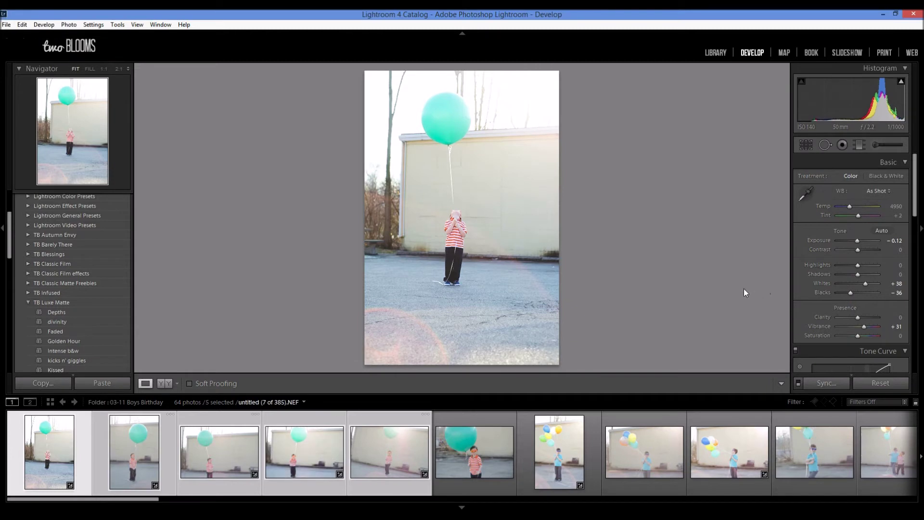
Select only the second balloon photo, set Exposure to +0.24 and check Before/After
{"action": "left_click", "coordinate": [168, 457]}
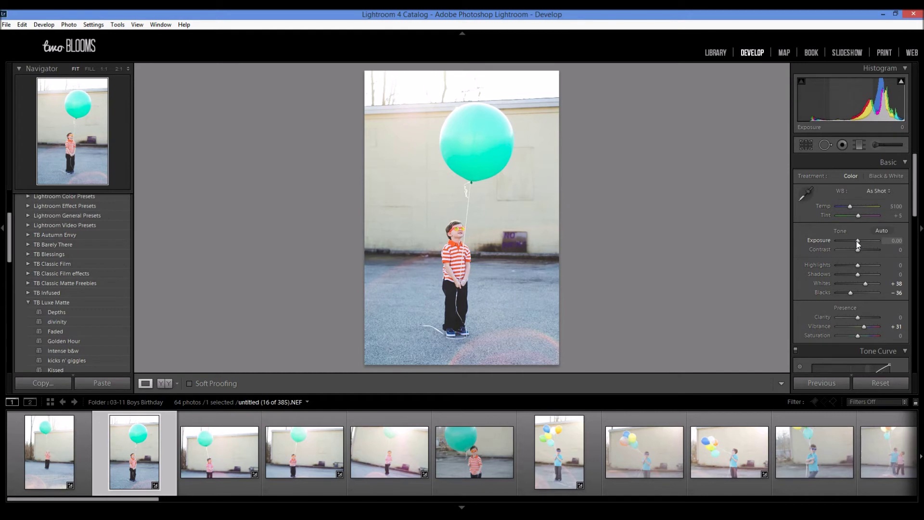
{"action": "left_click_drag", "start_coordinate": [857, 240], "coordinate": [859, 241]}
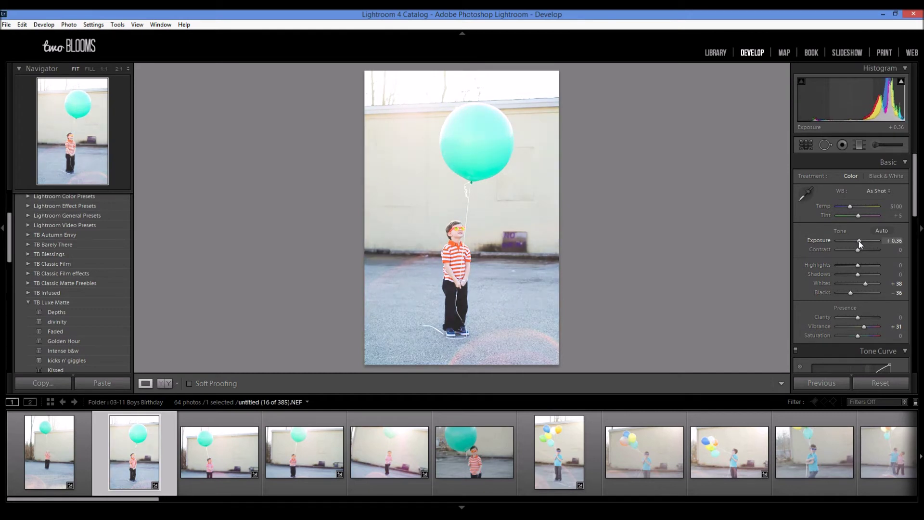
{"action": "left_click_drag", "start_coordinate": [859, 241], "coordinate": [857, 241]}
{"action": "left_click", "coordinate": [169, 383]}
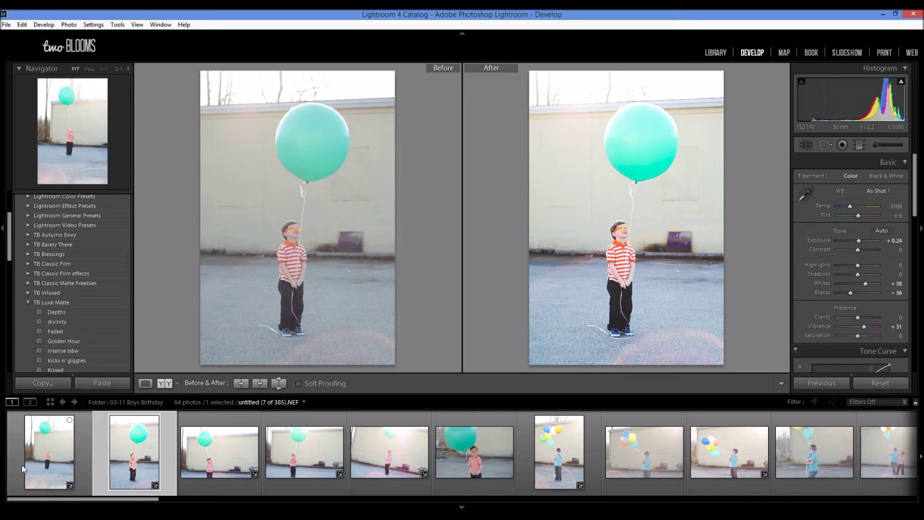
{"action": "left_click", "coordinate": [145, 384]}
Brighten the third photo slightly, then advance through the next shots to the teal-balloon close-up
{"action": "left_click", "coordinate": [233, 486]}
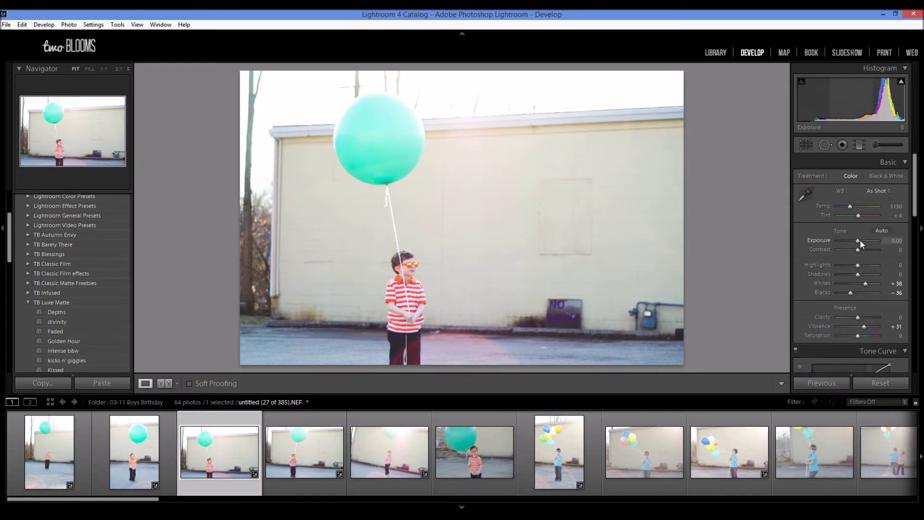
{"action": "left_click_drag", "start_coordinate": [860, 241], "coordinate": [862, 241]}
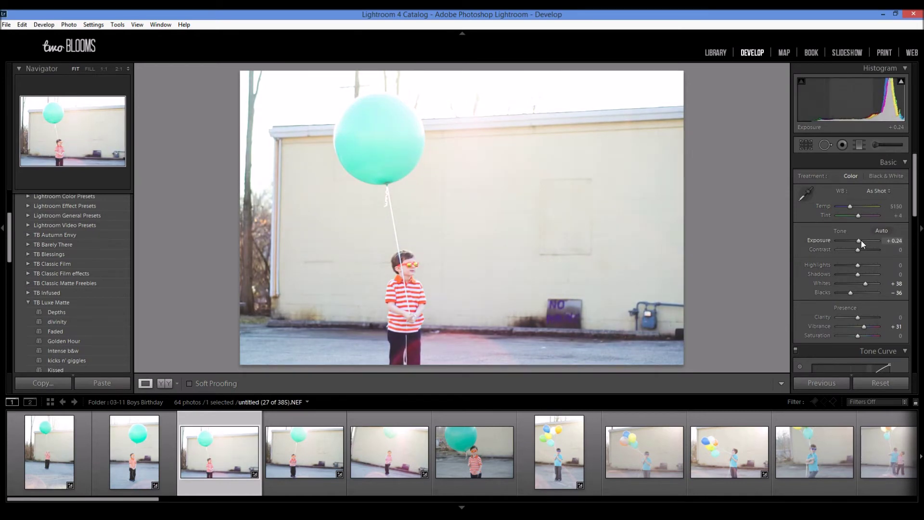
{"action": "left_click", "coordinate": [273, 487]}
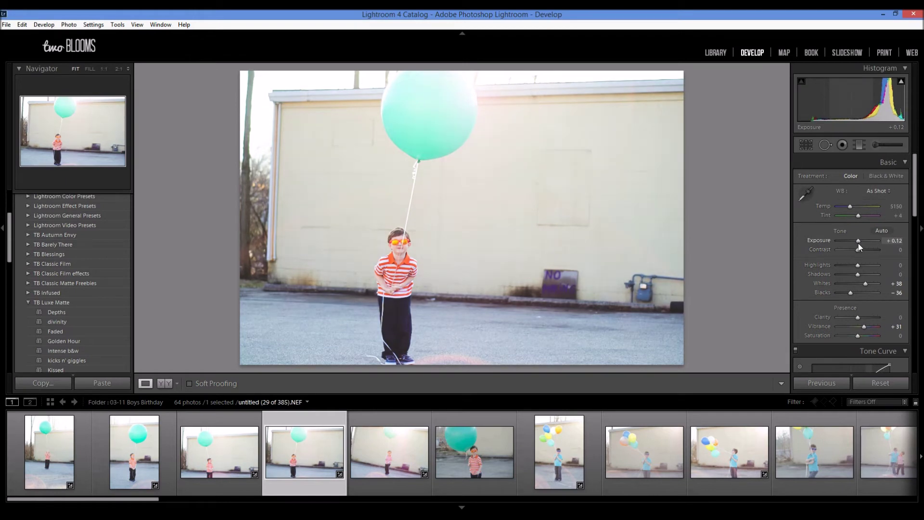
{"action": "key", "text": "Right"}
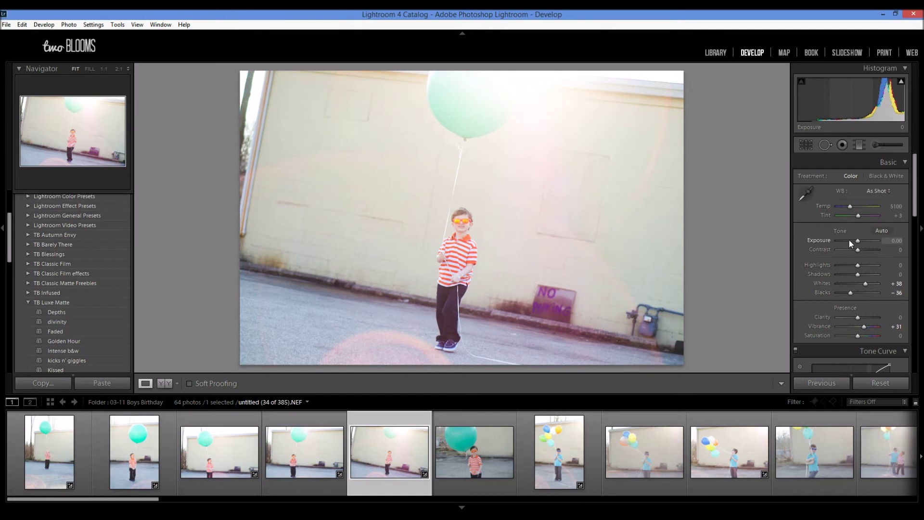
{"action": "key", "text": "Right"}
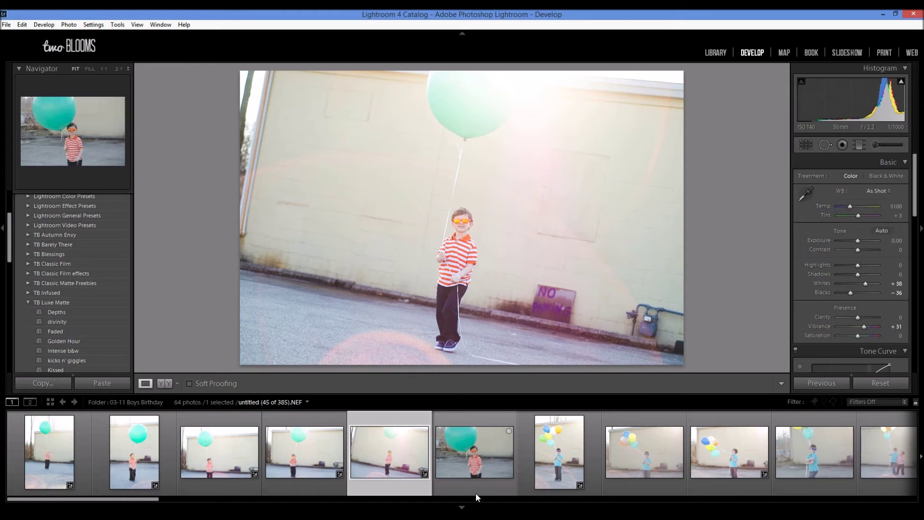
{"action": "left_click", "coordinate": [466, 487]}
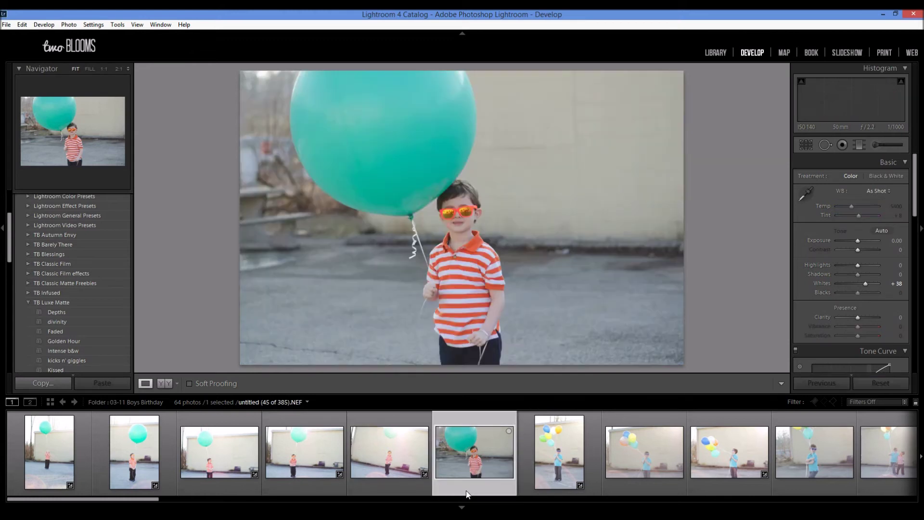
Crop the teal-balloon close-up tighter around the boy and raise Exposure to +0.36
{"action": "left_click", "coordinate": [802, 149]}
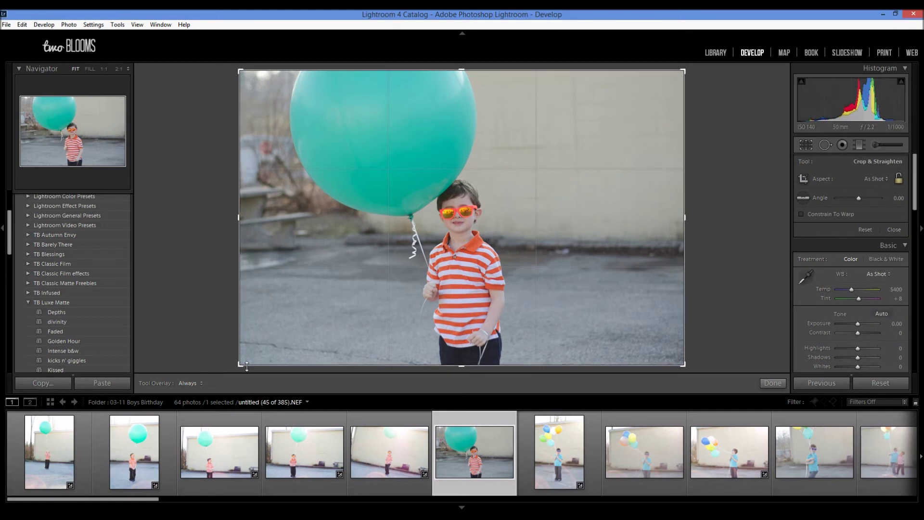
{"action": "left_click_drag", "start_coordinate": [246, 366], "coordinate": [269, 347]}
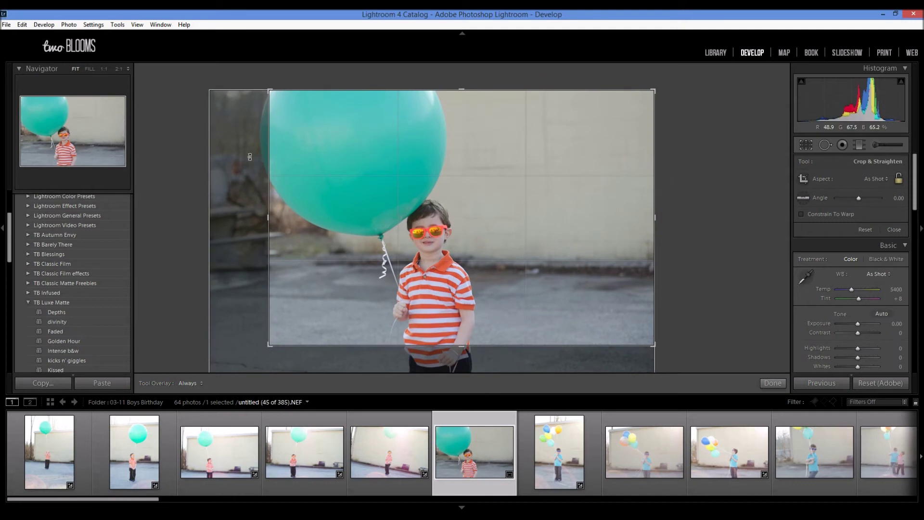
{"action": "left_click_drag", "start_coordinate": [485, 170], "coordinate": [274, 95]}
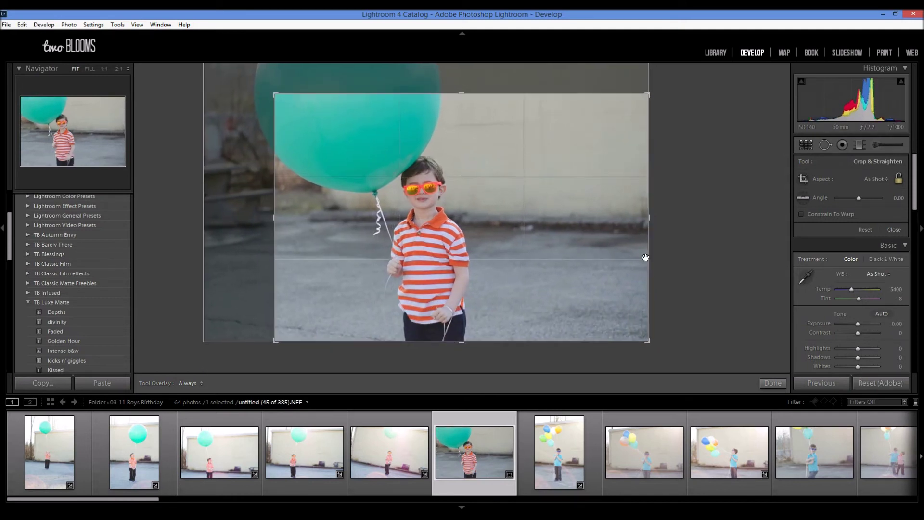
{"action": "left_click", "coordinate": [775, 384]}
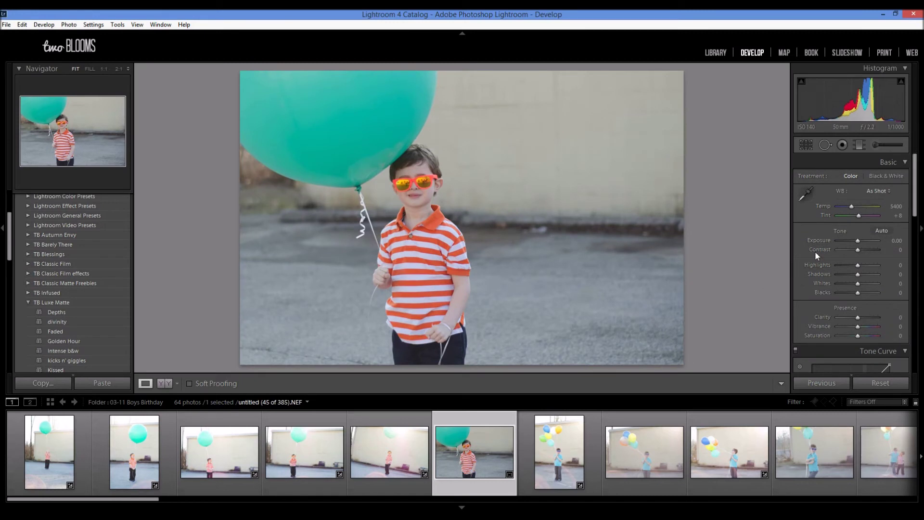
{"action": "left_click_drag", "start_coordinate": [856, 242], "coordinate": [859, 242]}
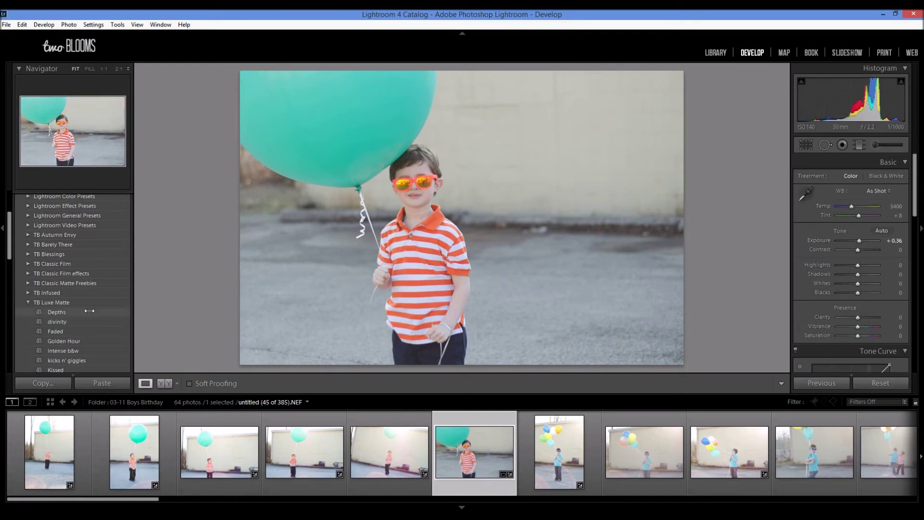
Apply the TB Luxe Matte Depths preset and the darkroom vignette - light effect
{"action": "left_click", "coordinate": [54, 313]}
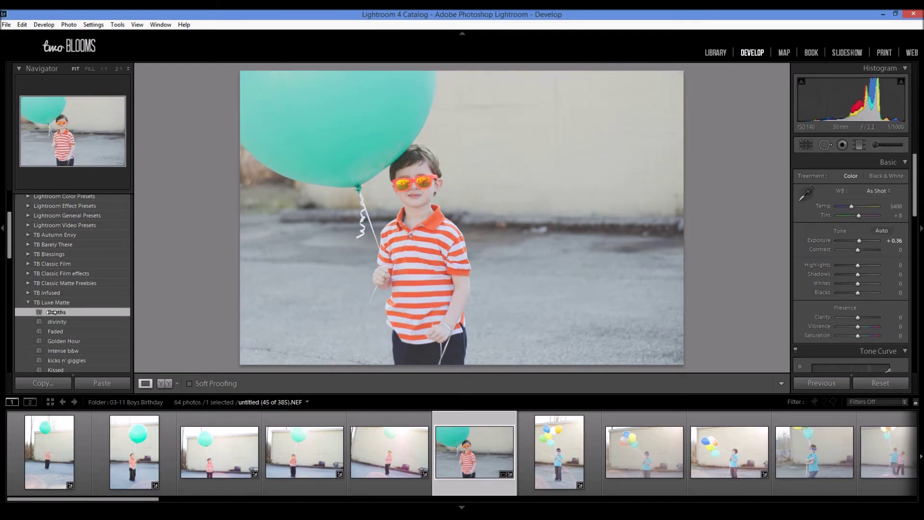
{"action": "left_click", "coordinate": [28, 274]}
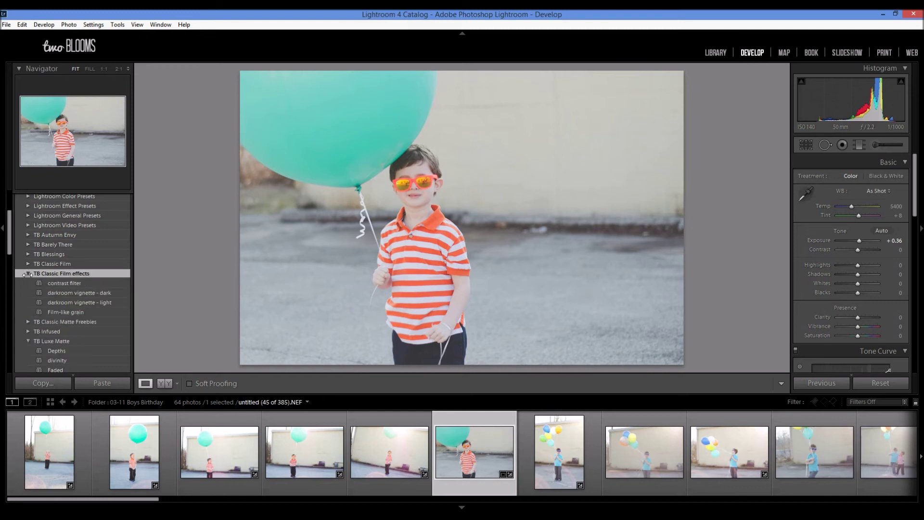
{"action": "left_click", "coordinate": [63, 302]}
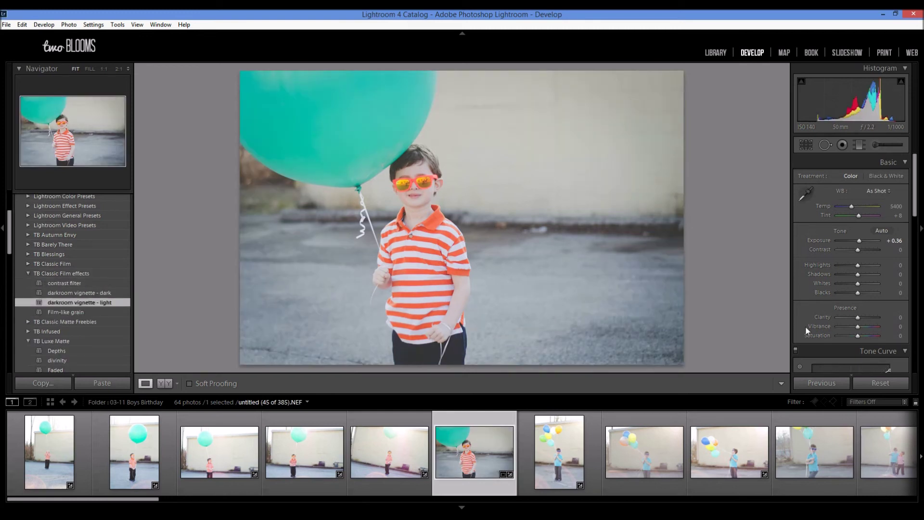
{"action": "scroll", "coordinate": [917, 184], "scroll_direction": "down", "scroll_amount": 1}
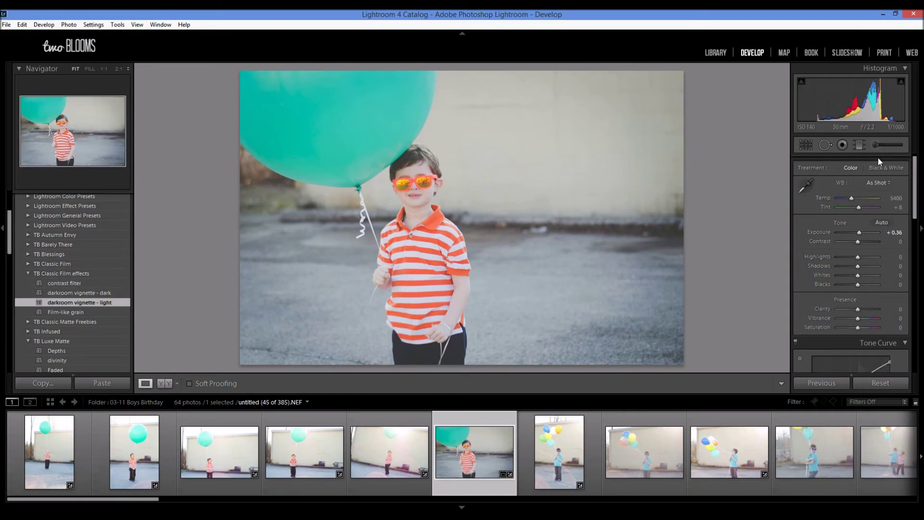
{"action": "scroll", "coordinate": [913, 188], "scroll_direction": "down", "scroll_amount": 3}
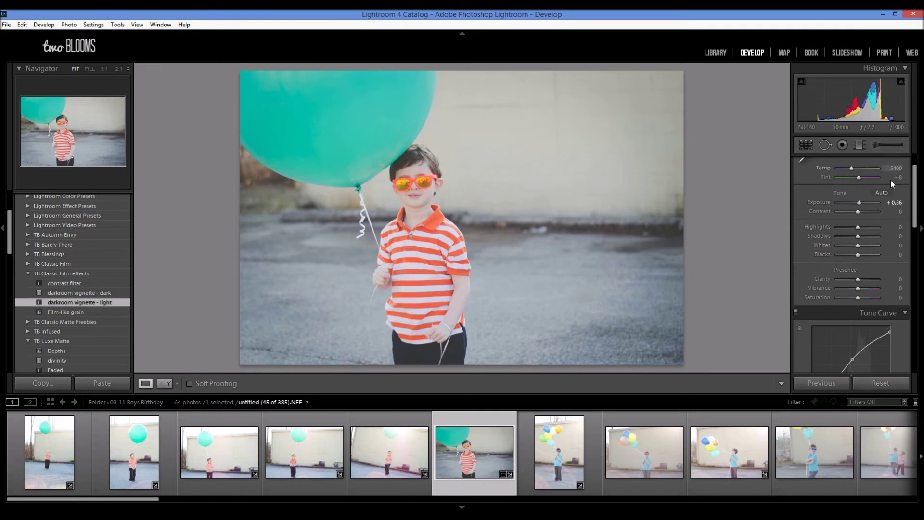
{"action": "left_click_drag", "start_coordinate": [912, 175], "coordinate": [918, 289]}
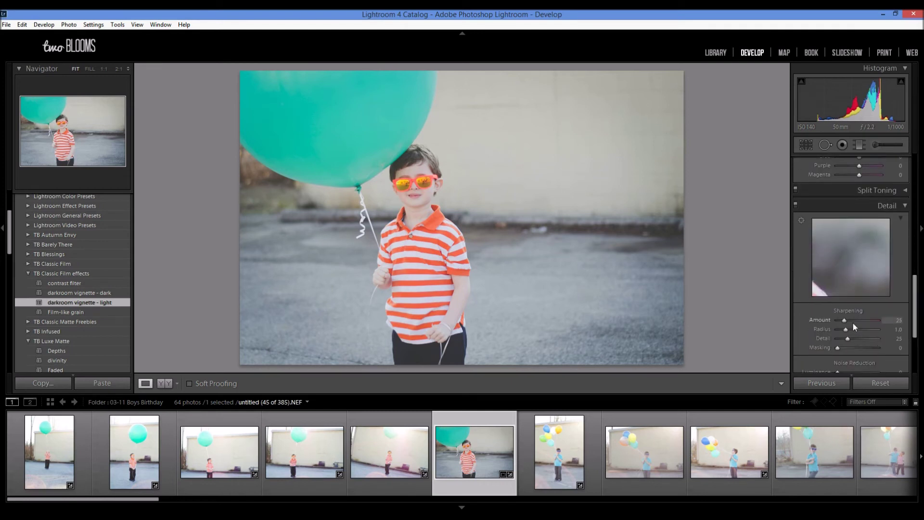
Set sharpening Amount 93 and Masking 23, compare Before/After, then return to Loupe view
{"action": "left_click", "coordinate": [863, 320]}
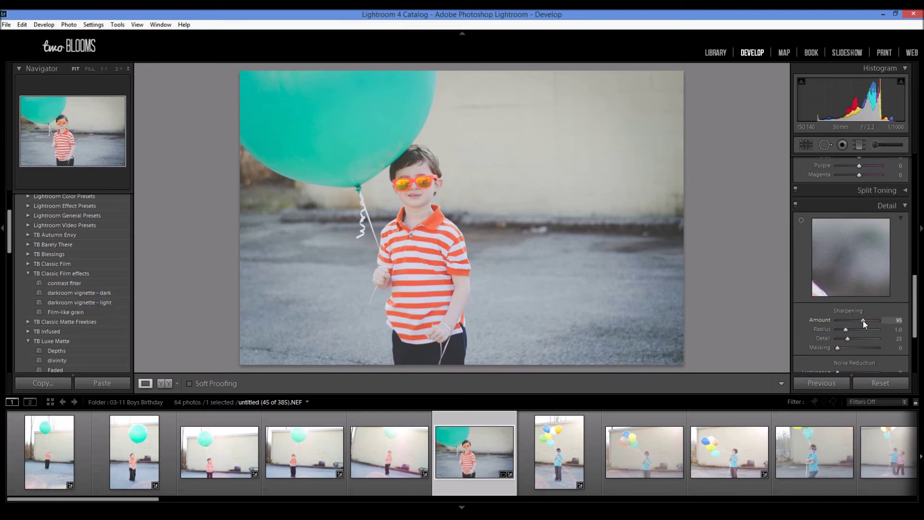
{"action": "left_click_drag", "start_coordinate": [863, 321], "coordinate": [848, 348]}
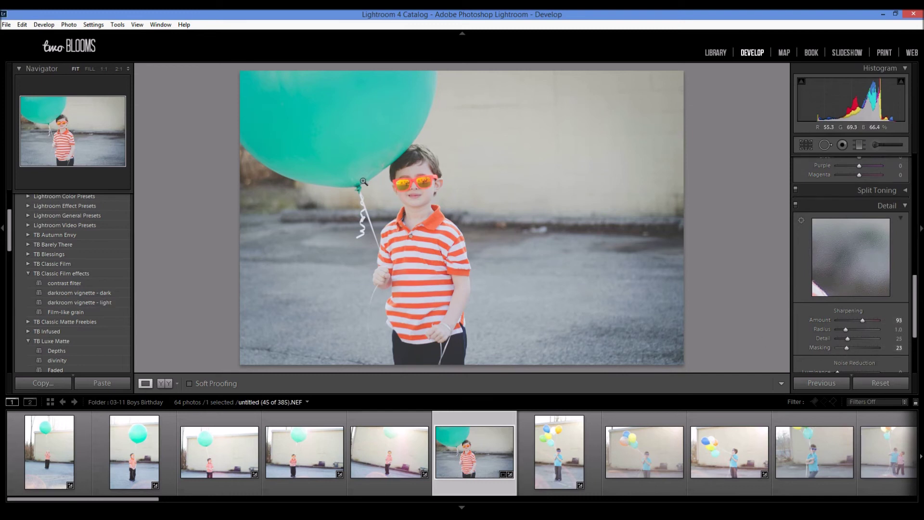
{"action": "left_click", "coordinate": [165, 383]}
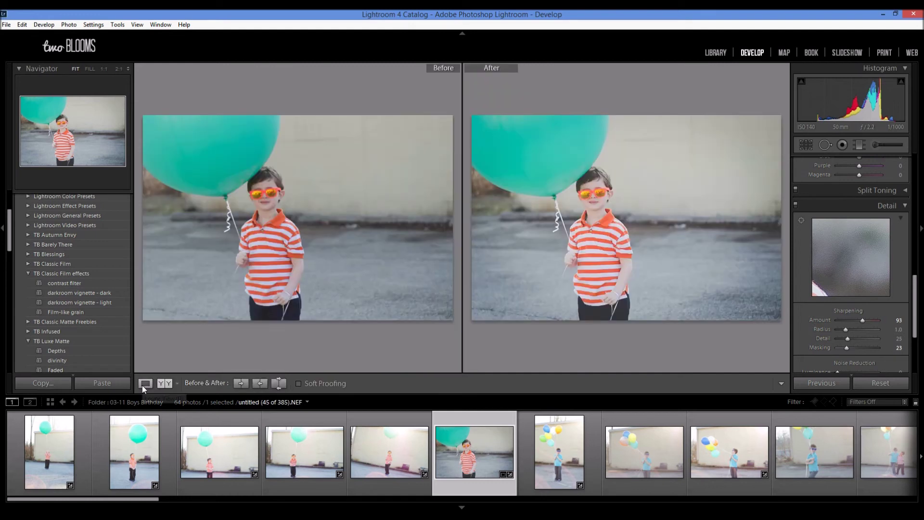
{"action": "left_click", "coordinate": [145, 383]}
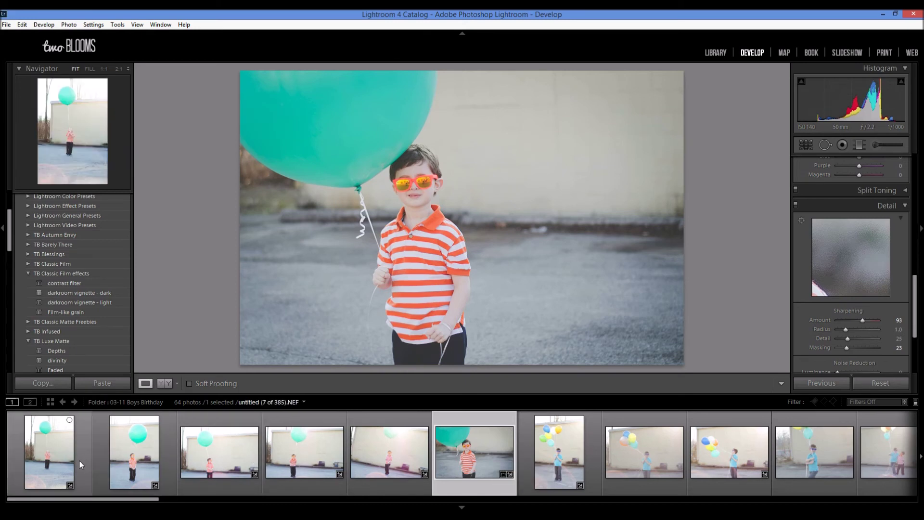
Open the blue-sunglasses stairs photo and set its Exposure to +0.59
{"action": "scroll", "coordinate": [520, 460], "scroll_direction": "down", "scroll_amount": 5}
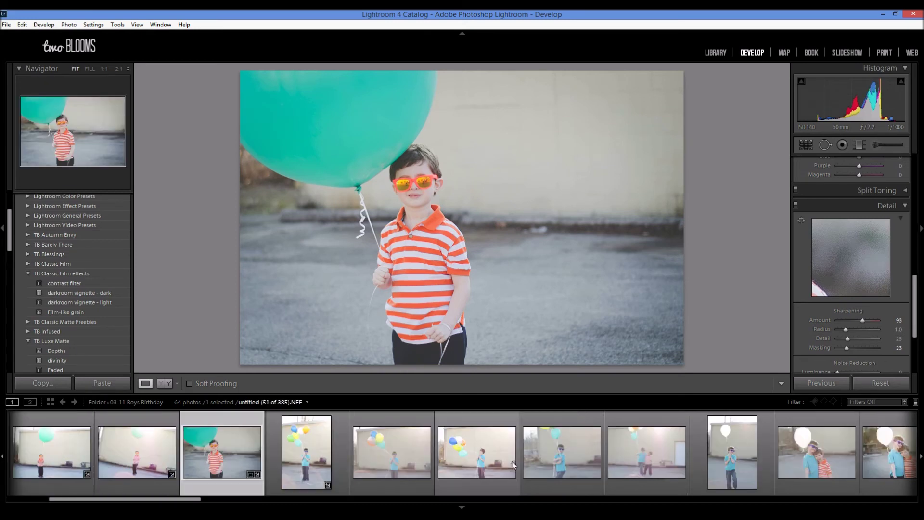
{"action": "scroll", "coordinate": [339, 462], "scroll_direction": "down", "scroll_amount": 20}
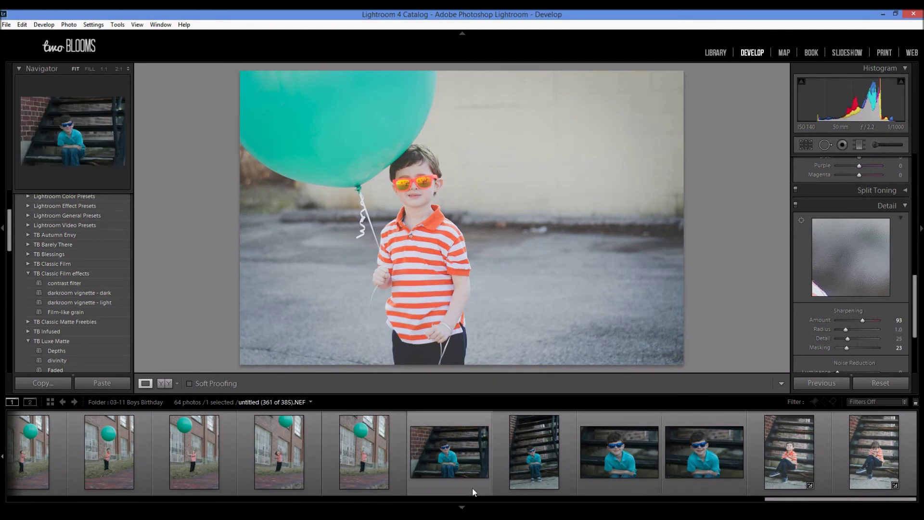
{"action": "left_click", "coordinate": [472, 487]}
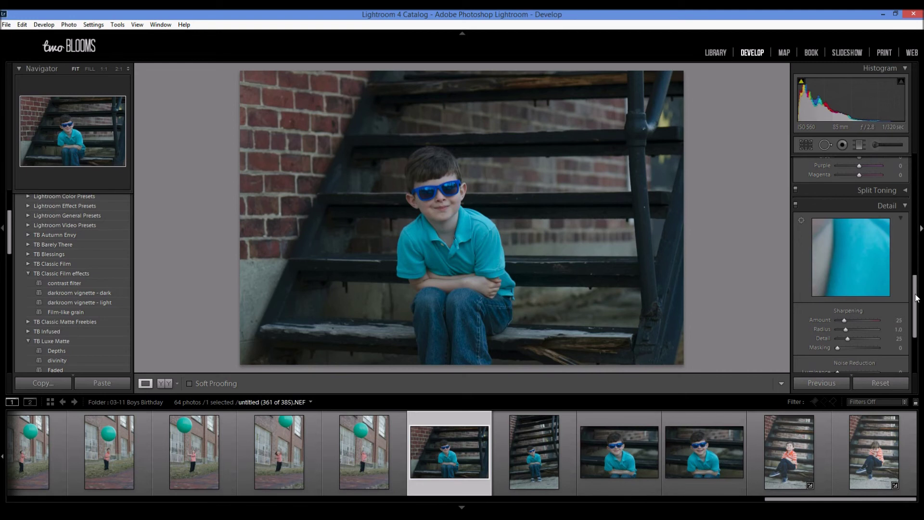
{"action": "left_click_drag", "start_coordinate": [918, 295], "coordinate": [917, 176]}
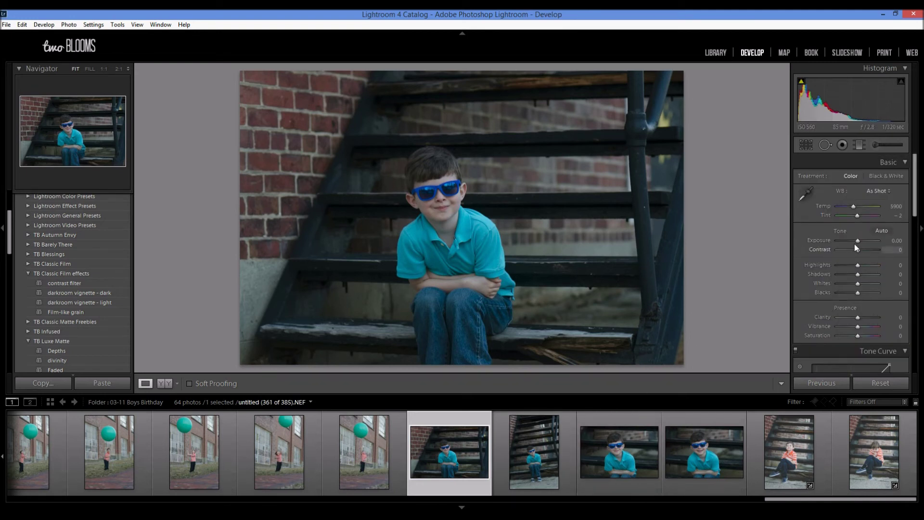
{"action": "left_click_drag", "start_coordinate": [858, 240], "coordinate": [859, 241]}
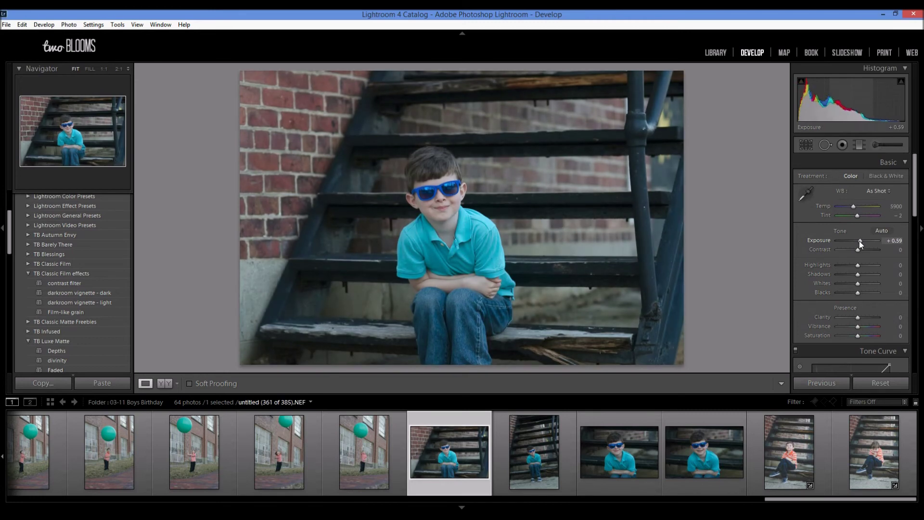
Crop the stairs photo tighter from the top-left corner around the boy
{"action": "left_click", "coordinate": [810, 146]}
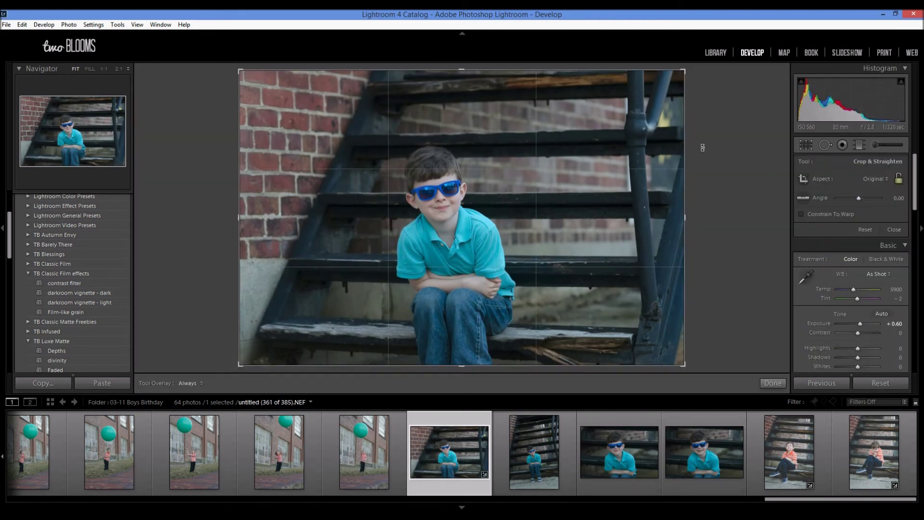
{"action": "key", "text": "shift"}
{"action": "left_click_drag", "start_coordinate": [241, 71], "coordinate": [274, 72]}
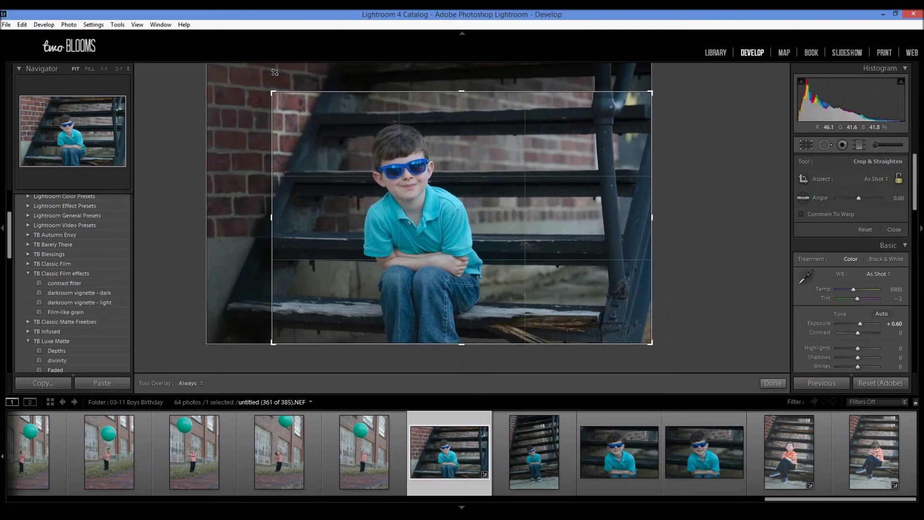
{"action": "left_click", "coordinate": [773, 383]}
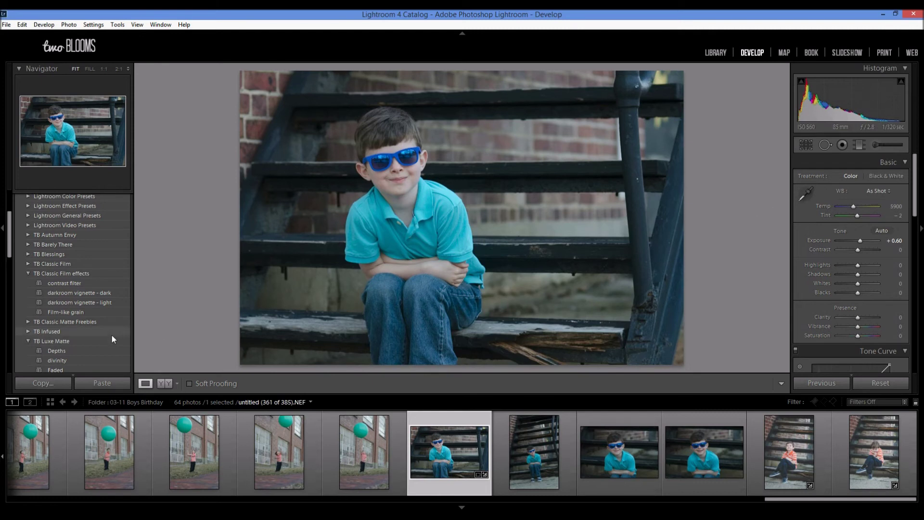
Apply the darkroom vignette - light effect and the TB Luxe Matte Depths preset
{"action": "left_click", "coordinate": [114, 302]}
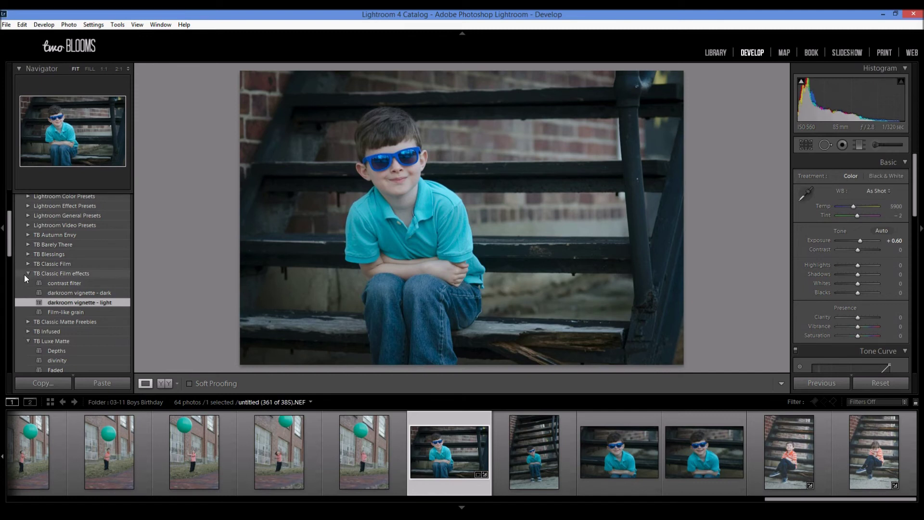
{"action": "scroll", "coordinate": [87, 330], "scroll_direction": "down", "scroll_amount": 2}
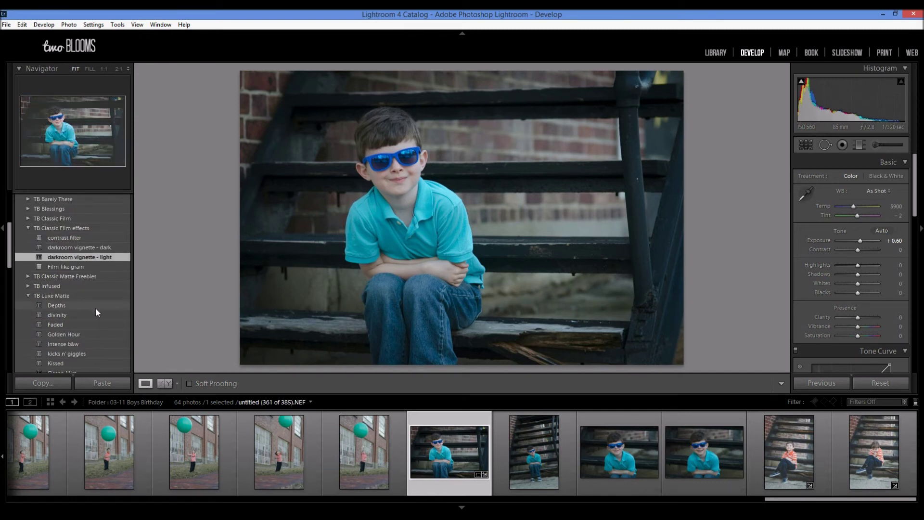
{"action": "left_click", "coordinate": [96, 304]}
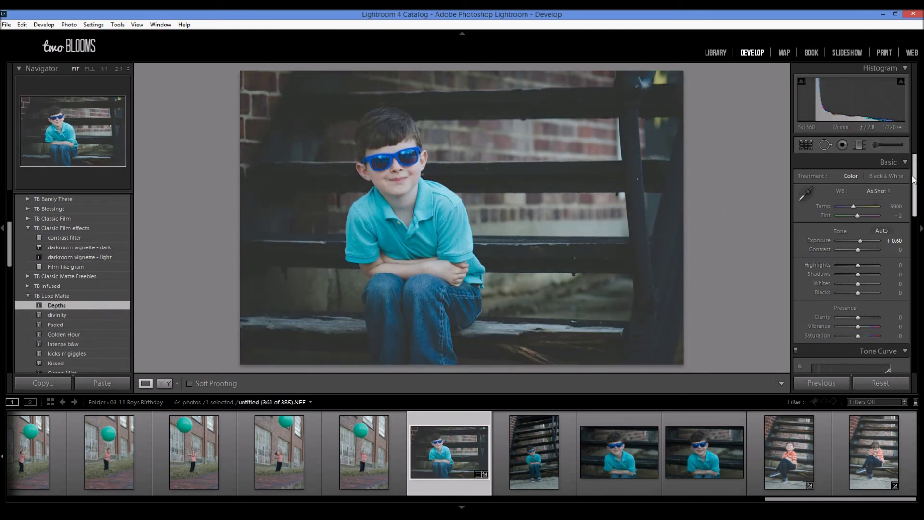
Nudge the tone curve points: lower the black point and lift both midtone points slightly
{"action": "left_click_drag", "start_coordinate": [918, 180], "coordinate": [920, 223]}
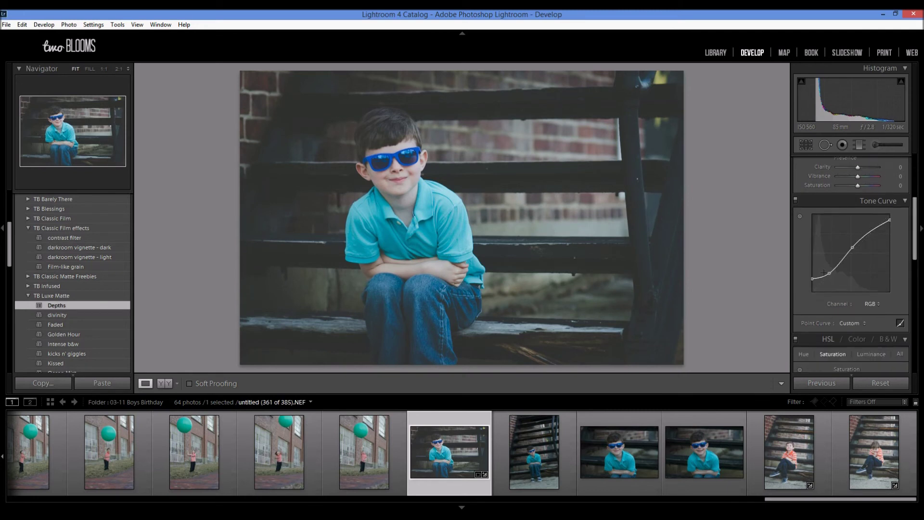
{"action": "left_click_drag", "start_coordinate": [812, 278], "coordinate": [813, 282]}
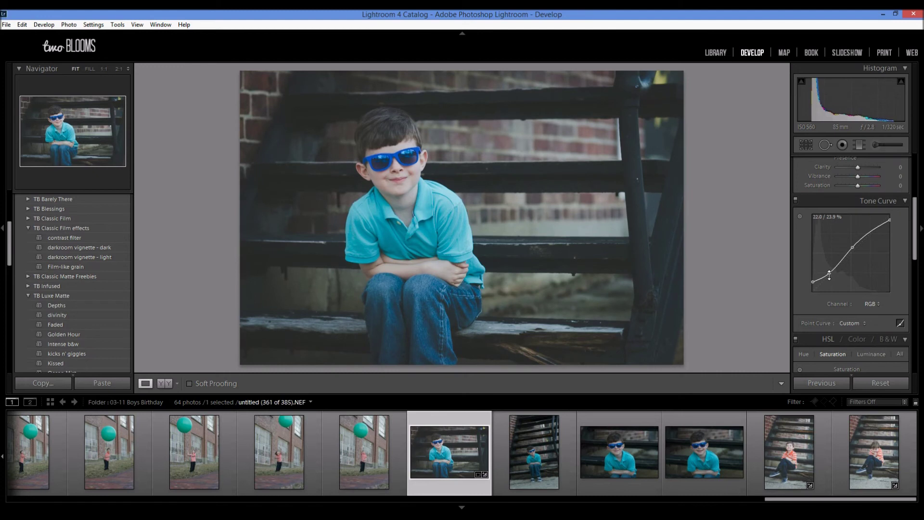
{"action": "left_click_drag", "start_coordinate": [829, 272], "coordinate": [830, 271]}
{"action": "left_click_drag", "start_coordinate": [852, 247], "coordinate": [853, 245]}
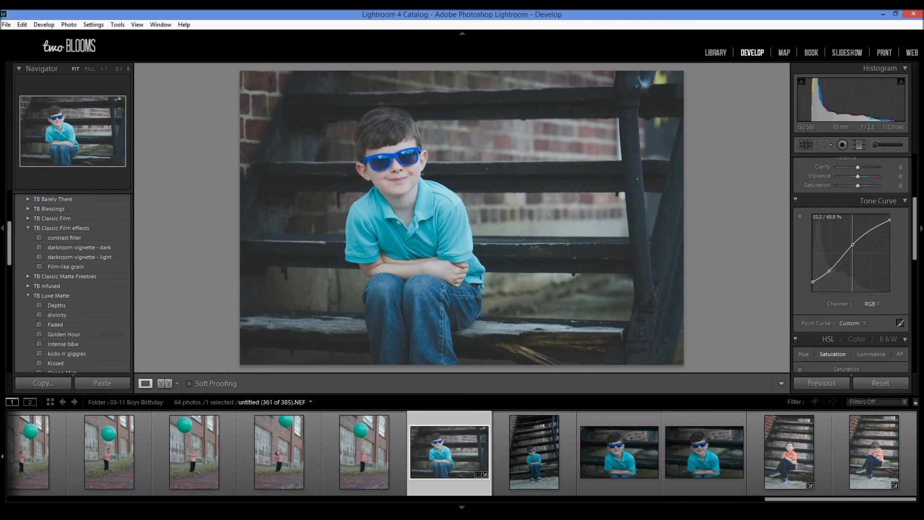
{"action": "left_click_drag", "start_coordinate": [829, 272], "coordinate": [830, 270]}
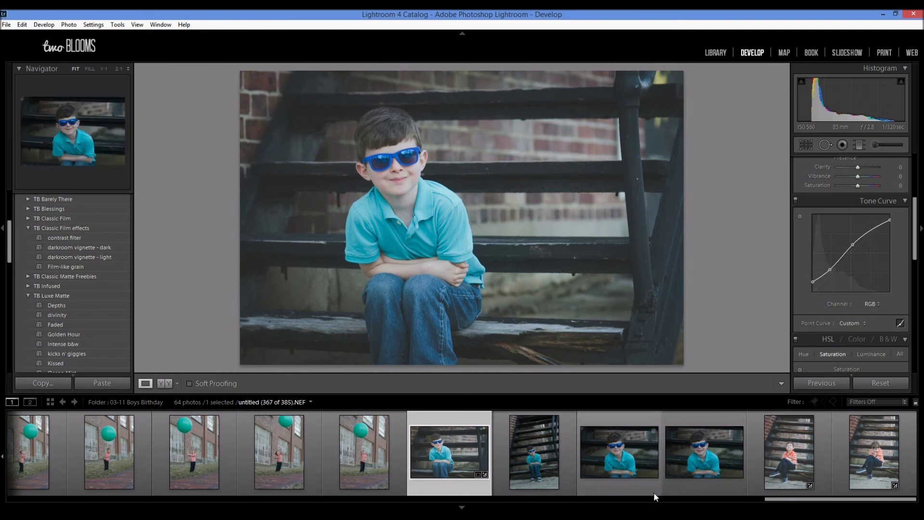
Sync the edits, including Exposure, onto the three similar blue-sunglasses stair shots
{"action": "left_click", "coordinate": [568, 478], "text": "ctrl"}
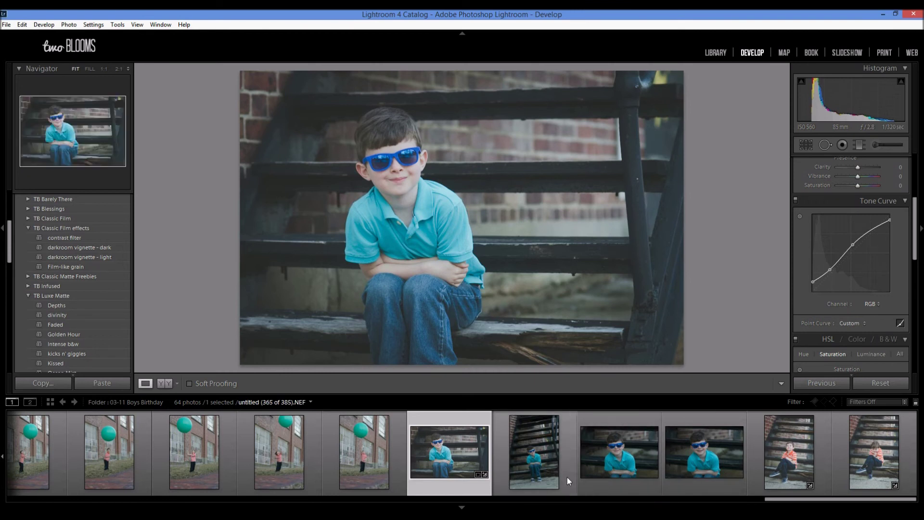
{"action": "left_click", "coordinate": [634, 489], "text": "ctrl"}
{"action": "left_click", "coordinate": [703, 462], "text": "ctrl"}
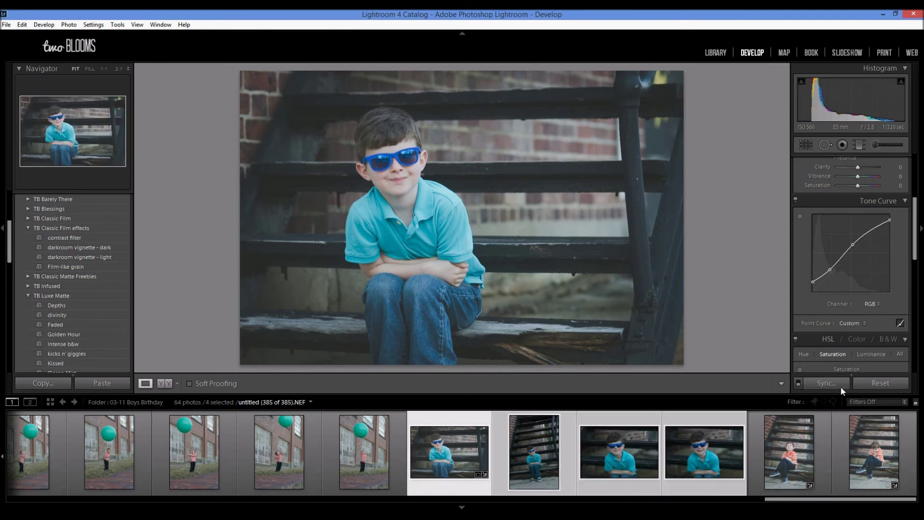
{"action": "left_click", "coordinate": [829, 384]}
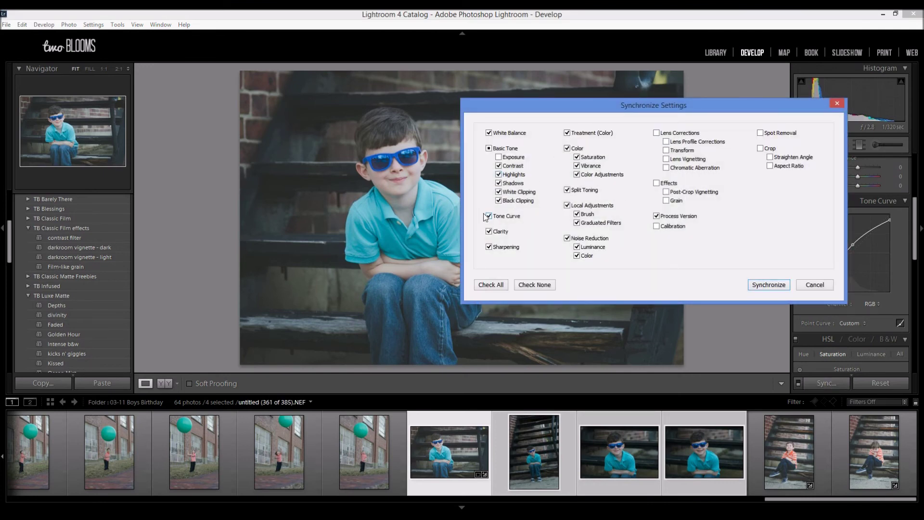
{"action": "left_click", "coordinate": [501, 158]}
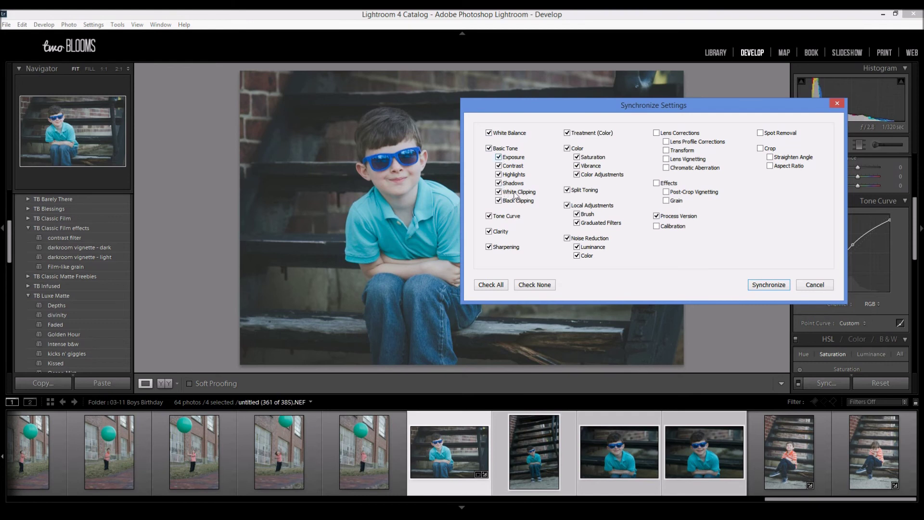
{"action": "left_click", "coordinate": [776, 285]}
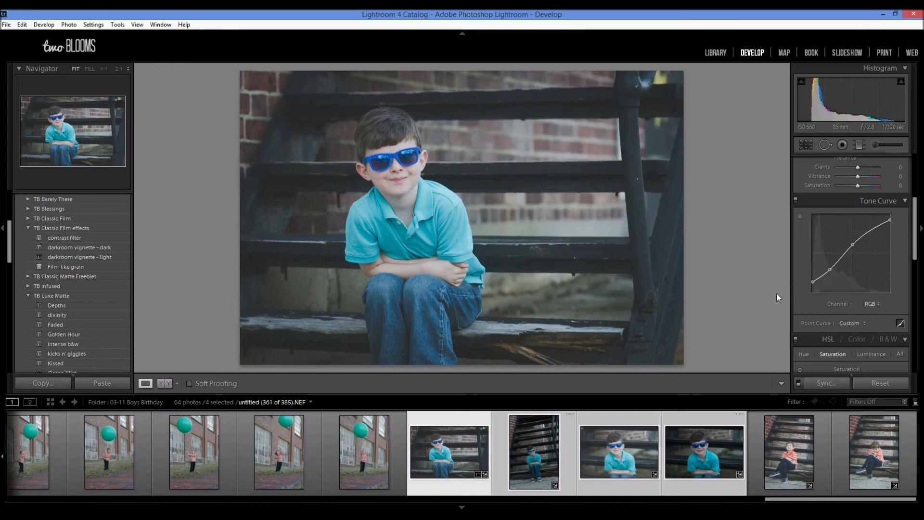
{"action": "left_click", "coordinate": [629, 490]}
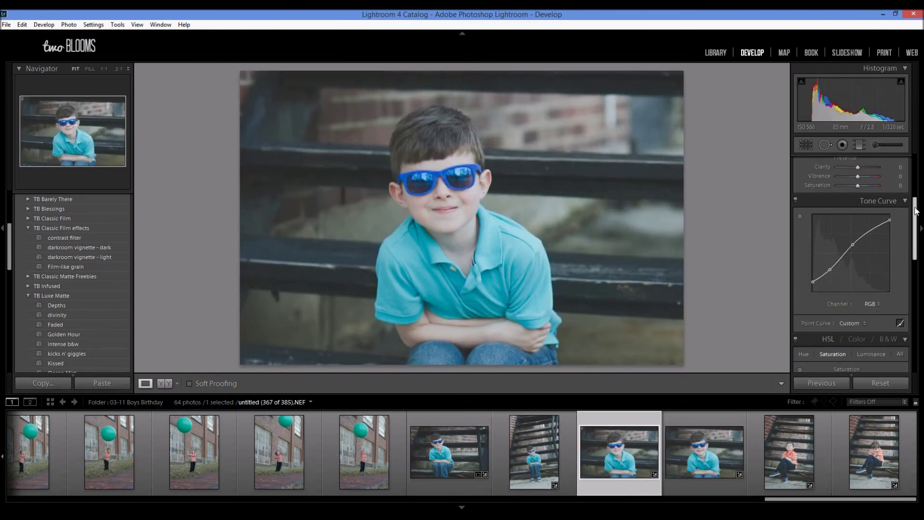
Set Exposure to +0.36 on the close-up and +0.24 on the full-stairs shot, then go to Library
{"action": "left_click_drag", "start_coordinate": [916, 214], "coordinate": [916, 146]}
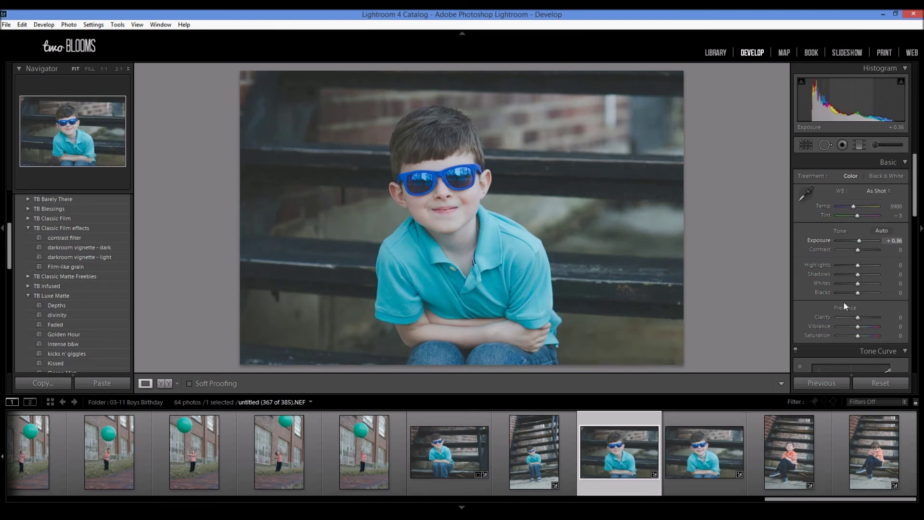
{"action": "left_click", "coordinate": [719, 479]}
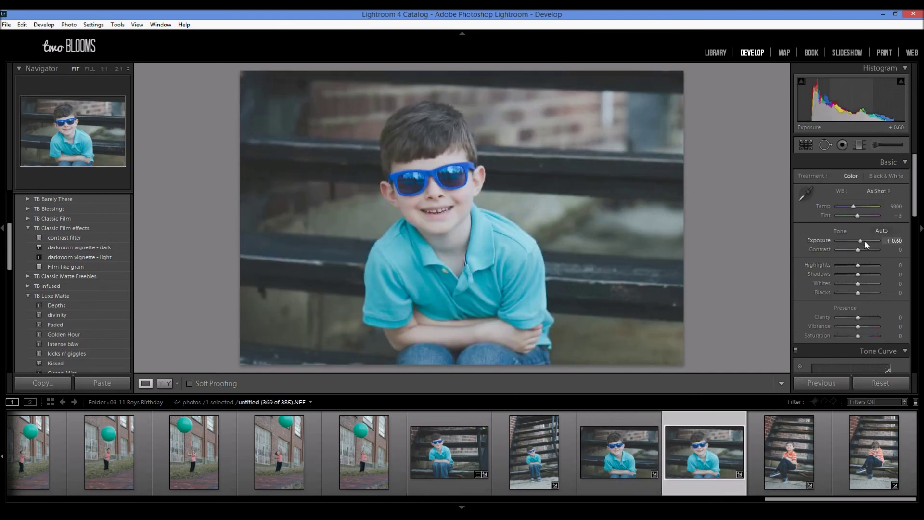
{"action": "left_click_drag", "start_coordinate": [862, 243], "coordinate": [860, 242]}
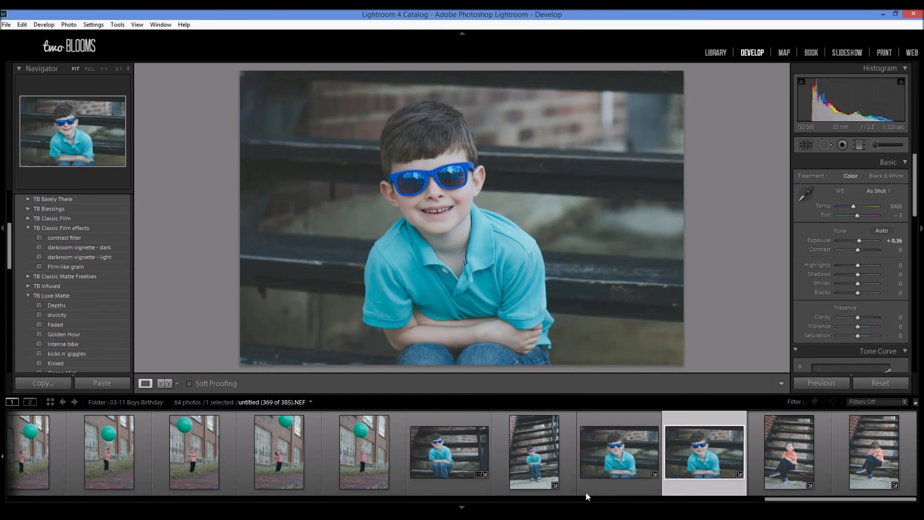
{"action": "left_click", "coordinate": [575, 487]}
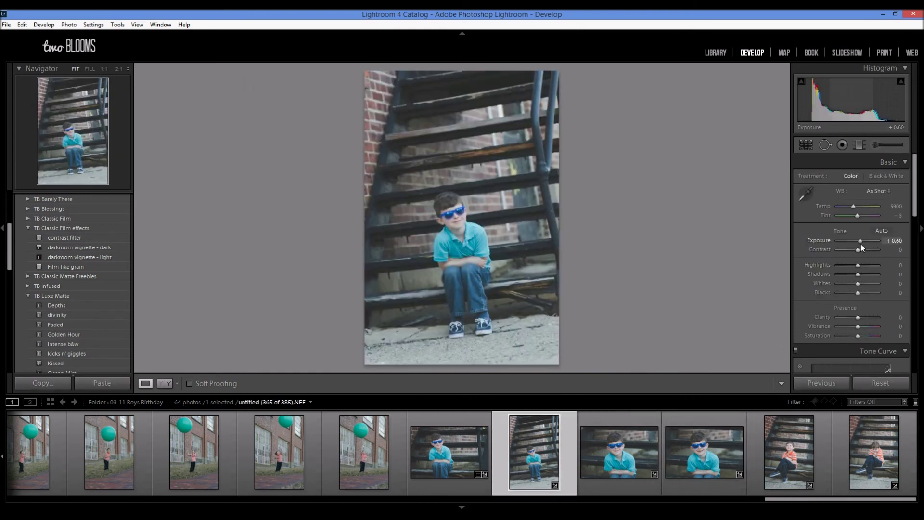
{"action": "left_click_drag", "start_coordinate": [862, 243], "coordinate": [861, 244]}
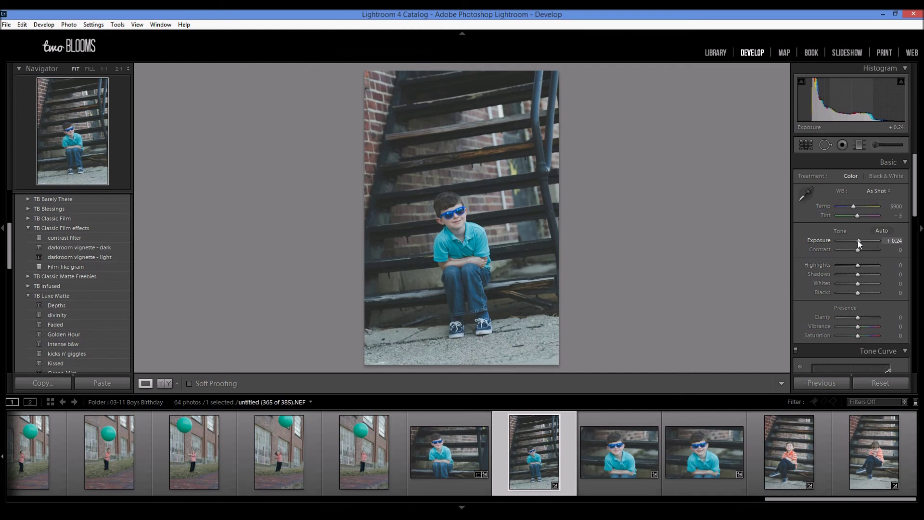
{"action": "left_click", "coordinate": [714, 53]}
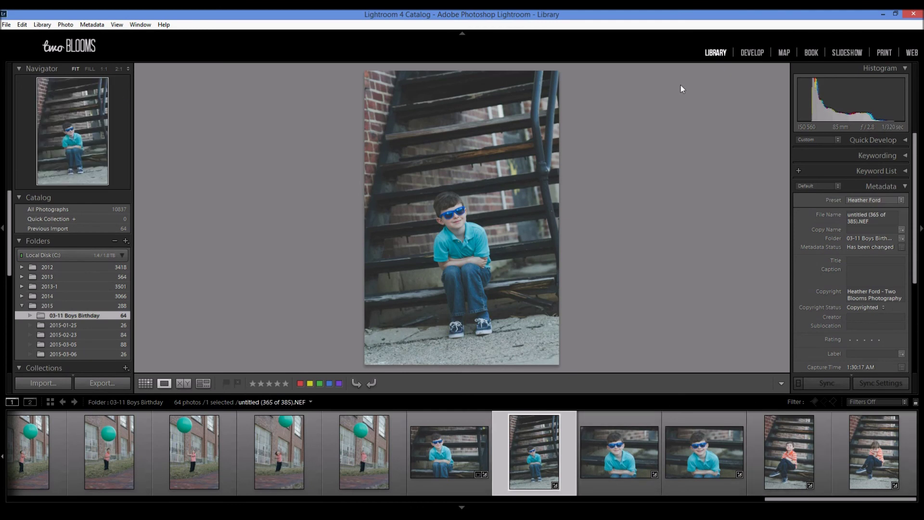
Return to the Develop module with the full-stairs sunglasses photo
{"action": "left_click", "coordinate": [753, 53]}
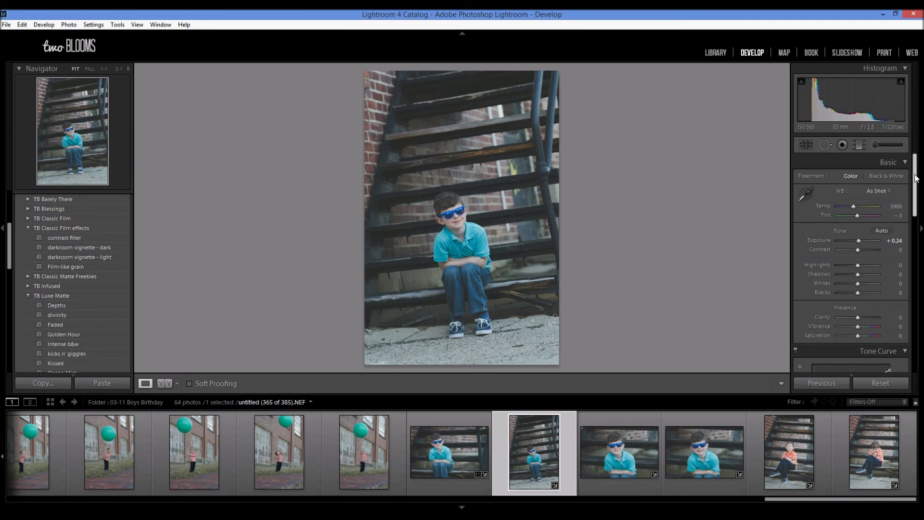
{"action": "scroll", "coordinate": [916, 179], "scroll_direction": "down", "scroll_amount": 1}
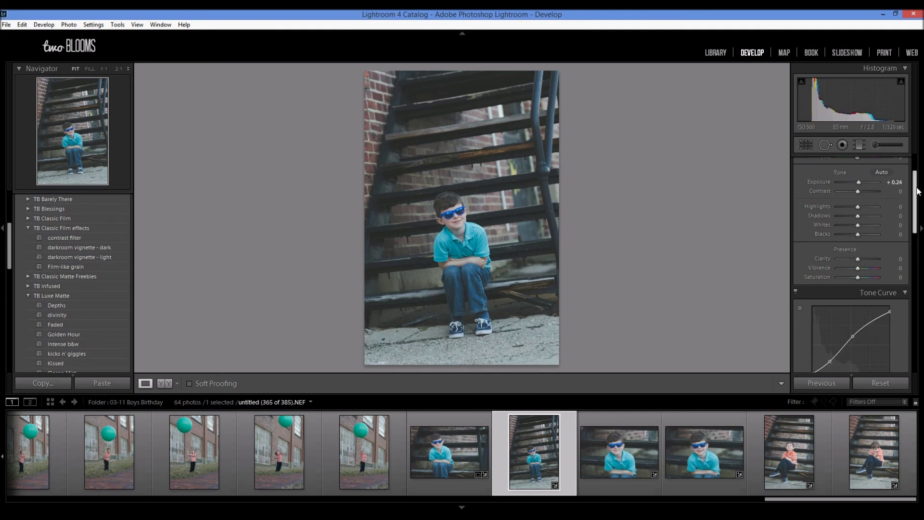
{"action": "scroll", "coordinate": [917, 176], "scroll_direction": "up", "scroll_amount": 1}
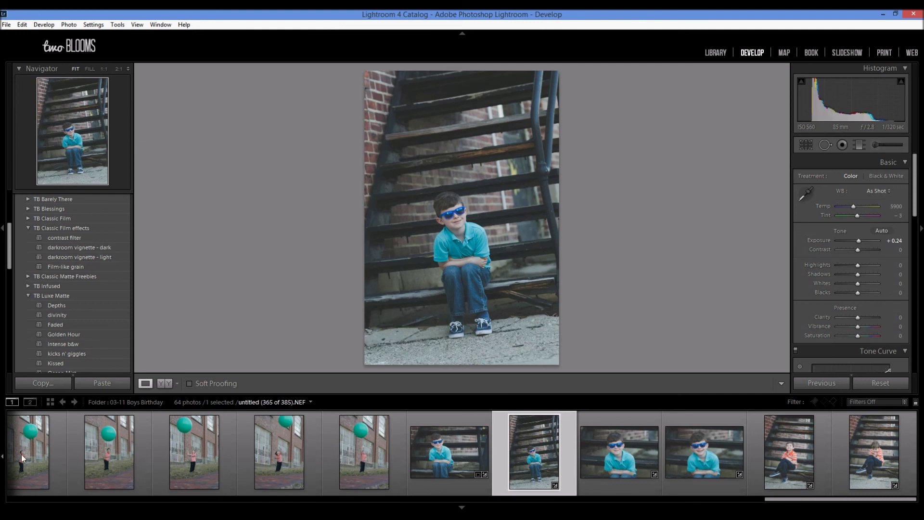
{"action": "mouse_move", "coordinate": [920, 508]}
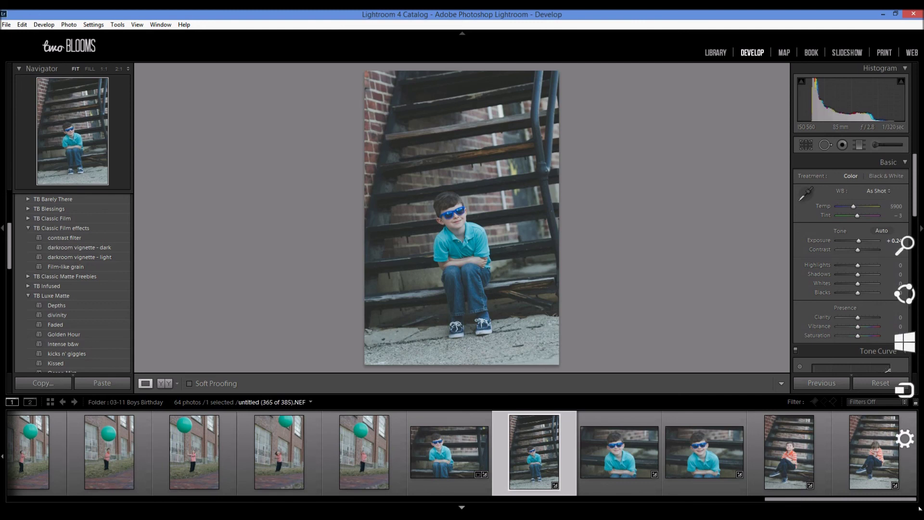